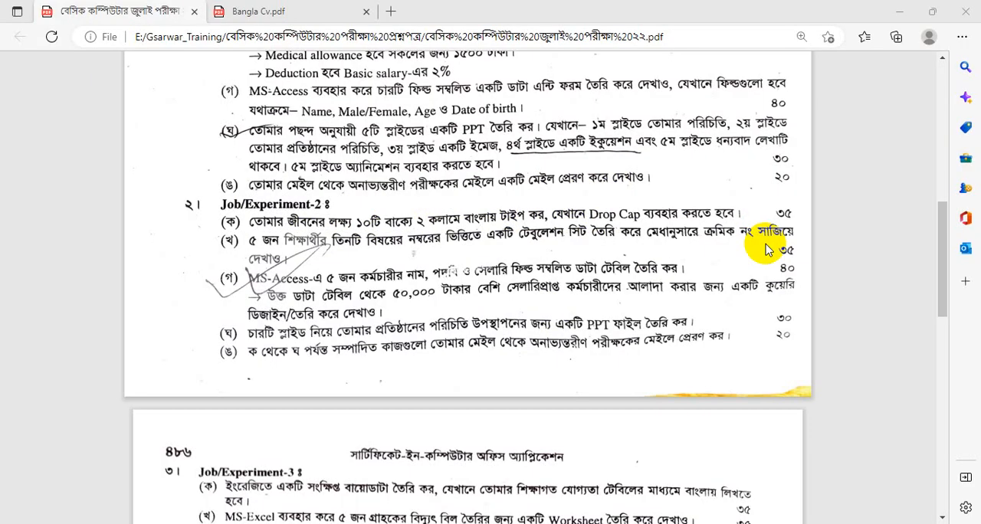
Create a Word document named "10 line aim in life" in the Final Project folder and open it
{"action": "left_click", "coordinate": [768, 246]}
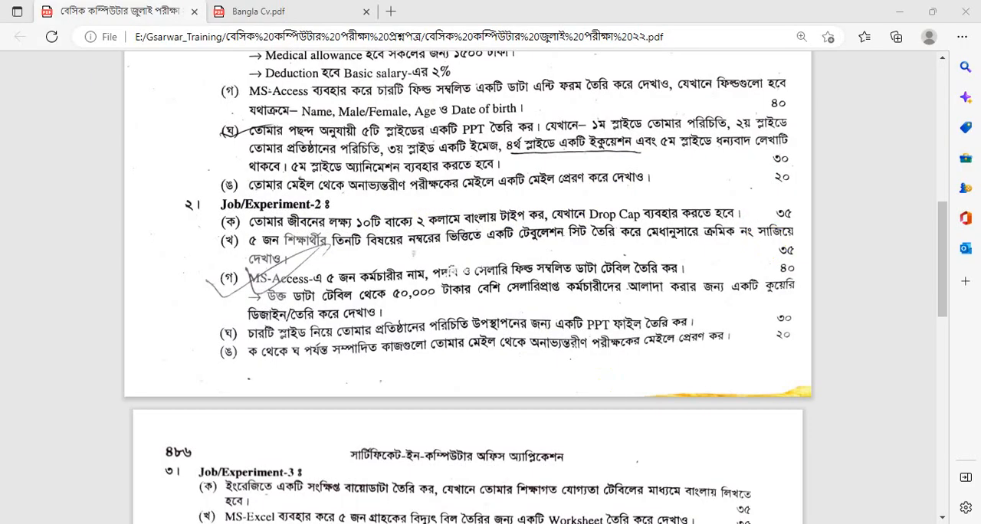
{"action": "left_click", "coordinate": [317, 474]}
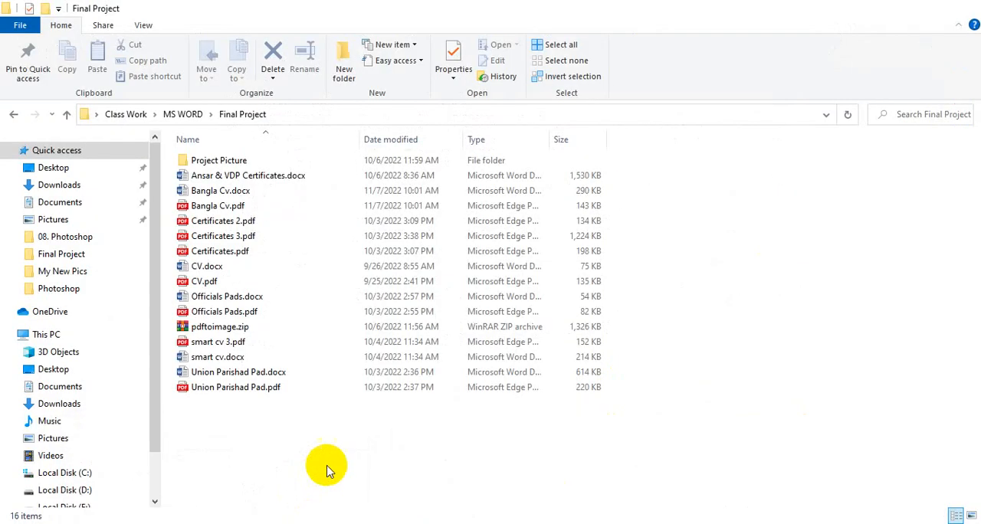
{"action": "right_click", "coordinate": [259, 448]}
{"action": "mouse_move", "coordinate": [324, 411]}
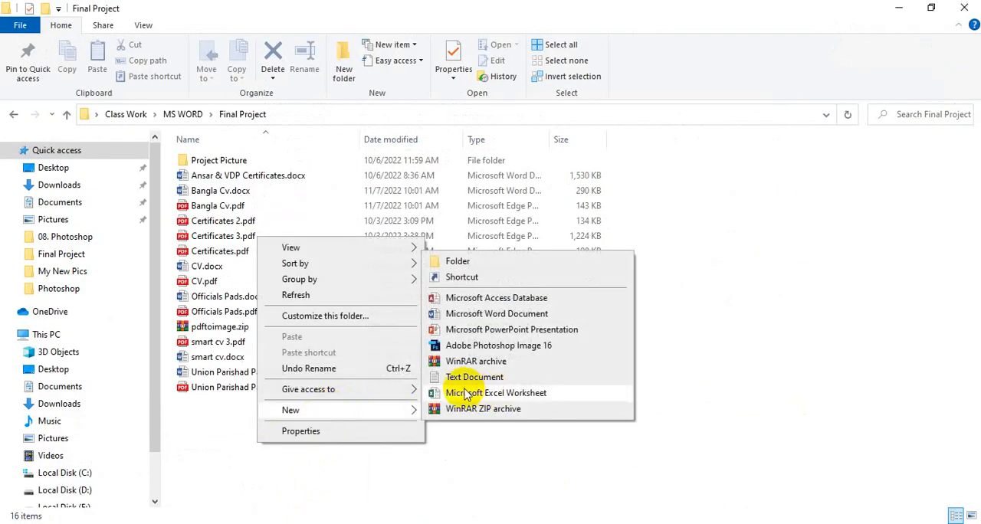
{"action": "left_click", "coordinate": [513, 314]}
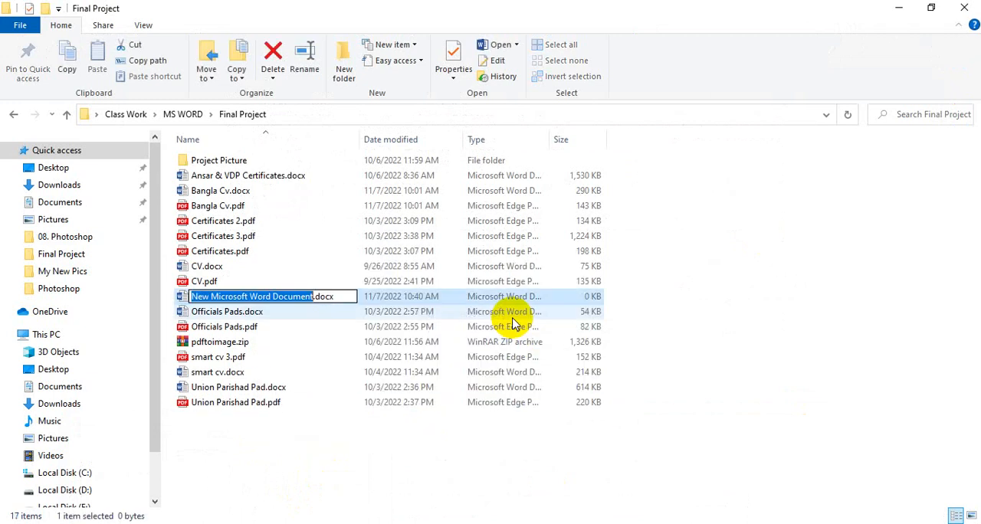
{"action": "type", "text": "10 line aim in life"}
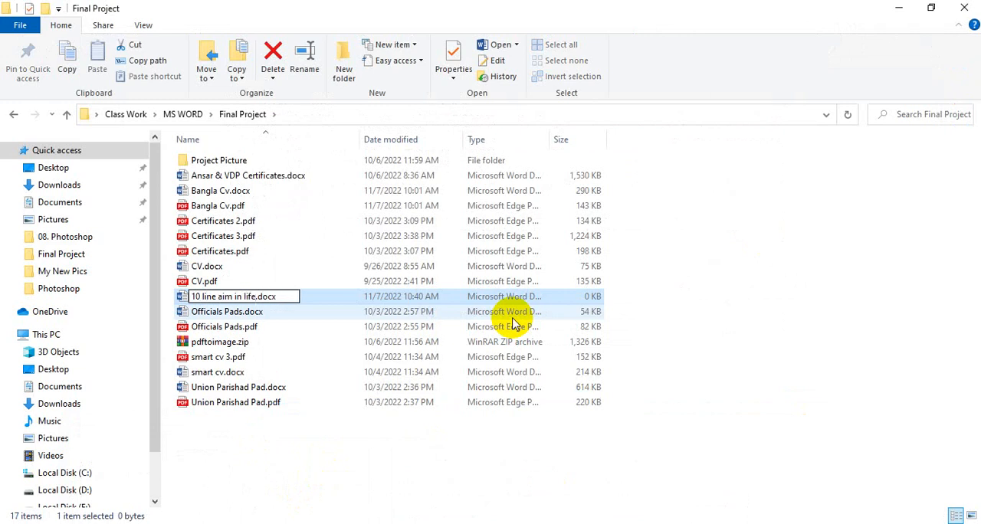
{"action": "key", "text": "Return"}
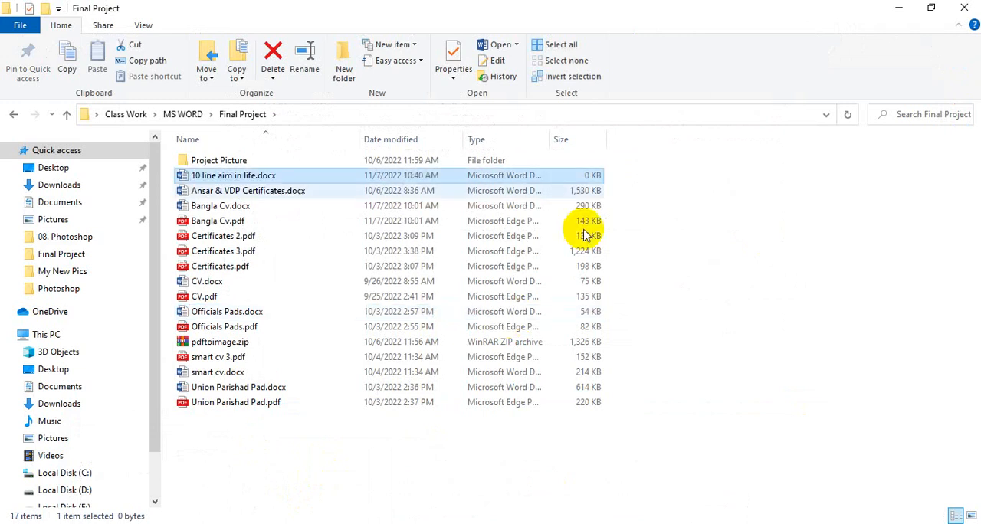
{"action": "double_click", "coordinate": [245, 178]}
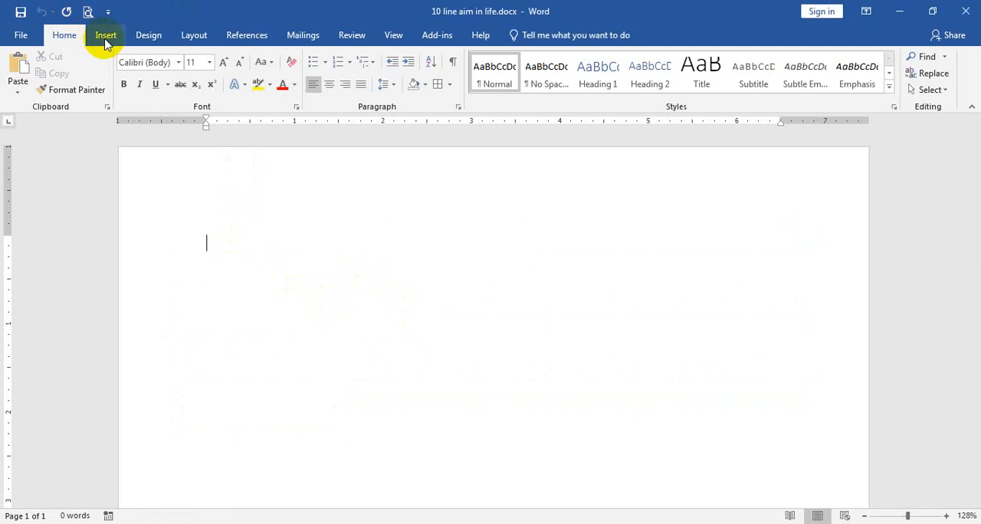
{"action": "left_click", "coordinate": [201, 38]}
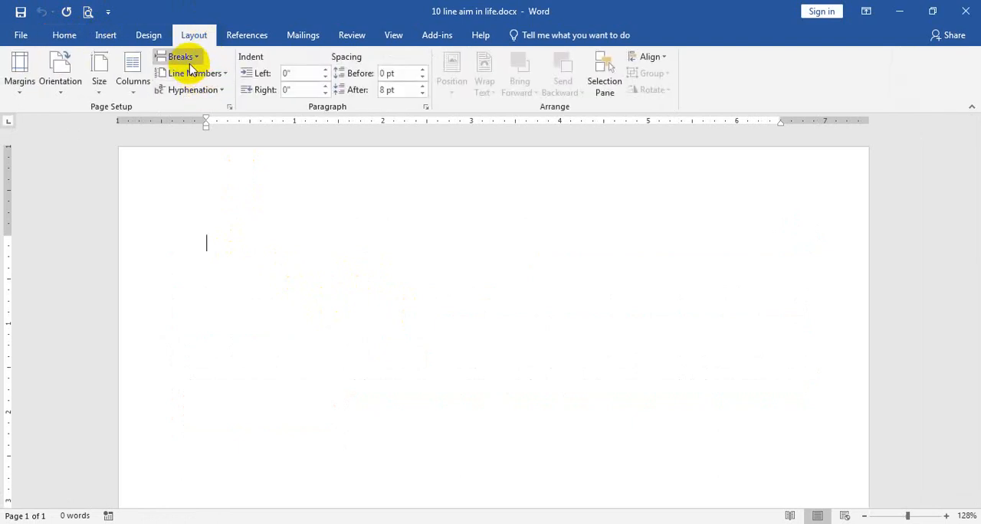
{"action": "left_click", "coordinate": [132, 76]}
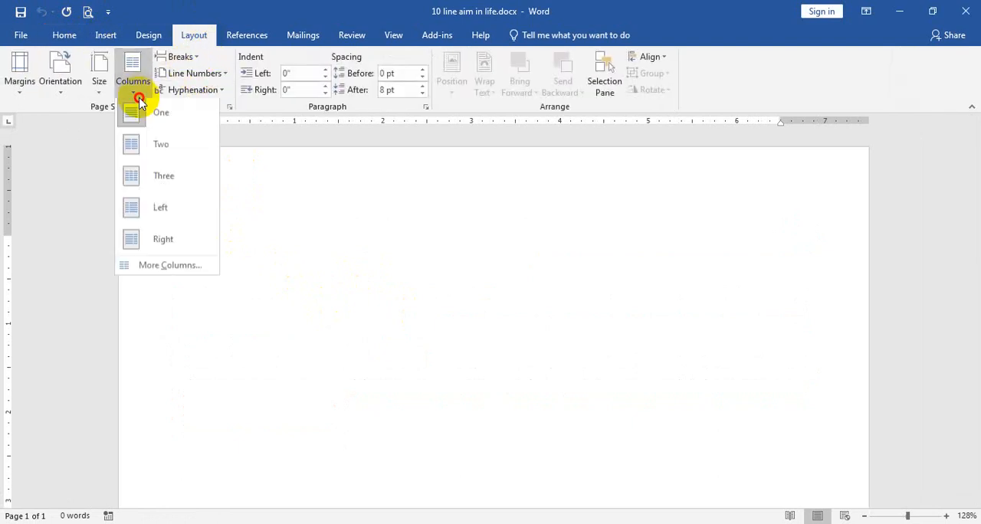
{"action": "left_click", "coordinate": [143, 146]}
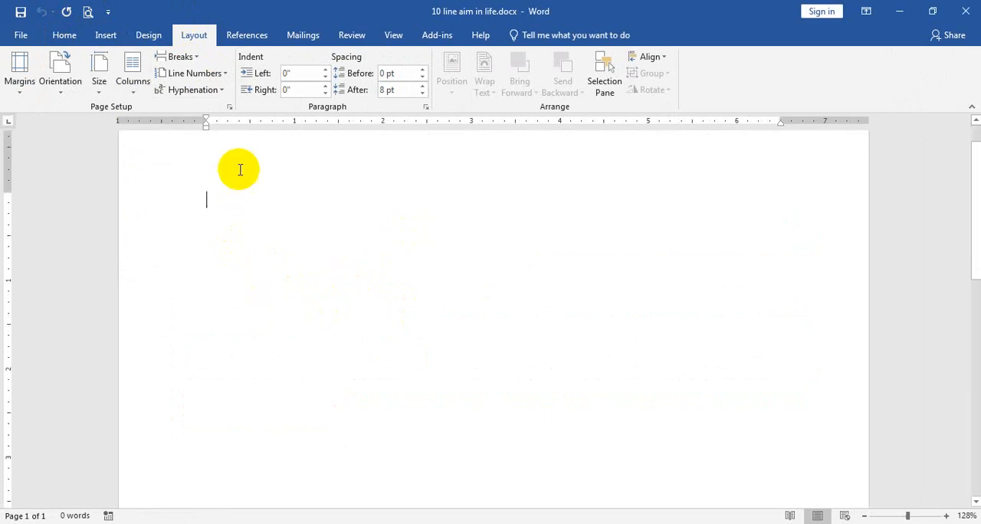
{"action": "scroll", "coordinate": [303, 474], "scroll_direction": "up", "scroll_amount": 1}
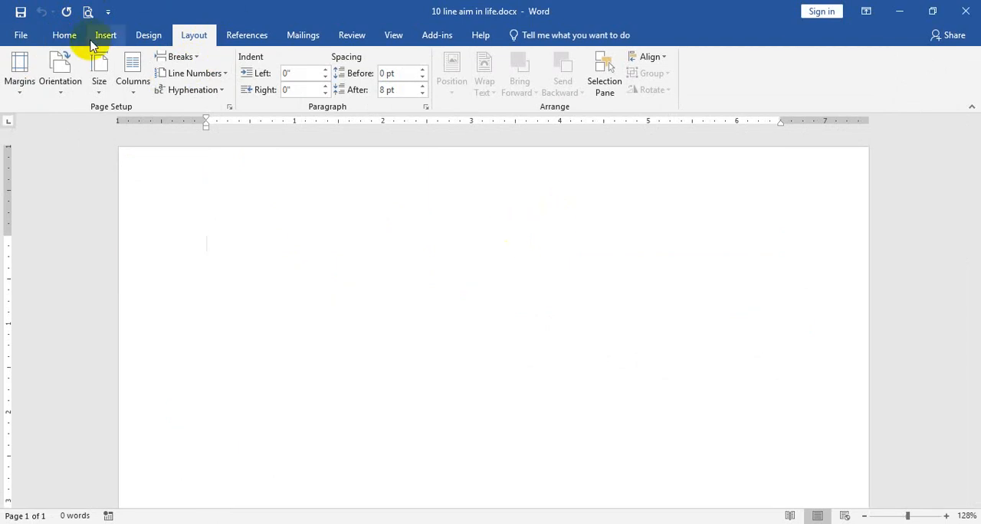
Try a table with two columns and one row, stretched taller, and undo it
{"action": "left_click", "coordinate": [65, 36]}
{"action": "left_click", "coordinate": [104, 38]}
{"action": "left_click", "coordinate": [89, 84]}
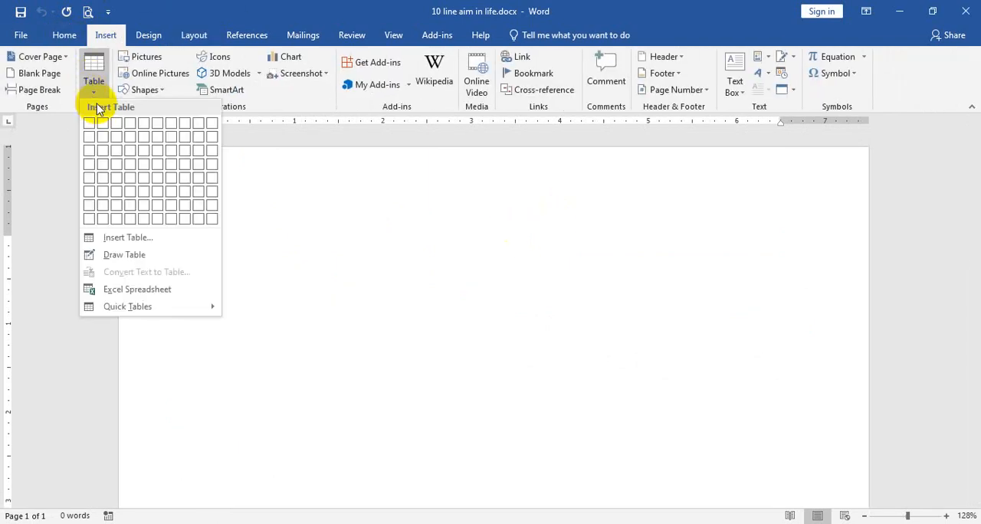
{"action": "left_click", "coordinate": [99, 128]}
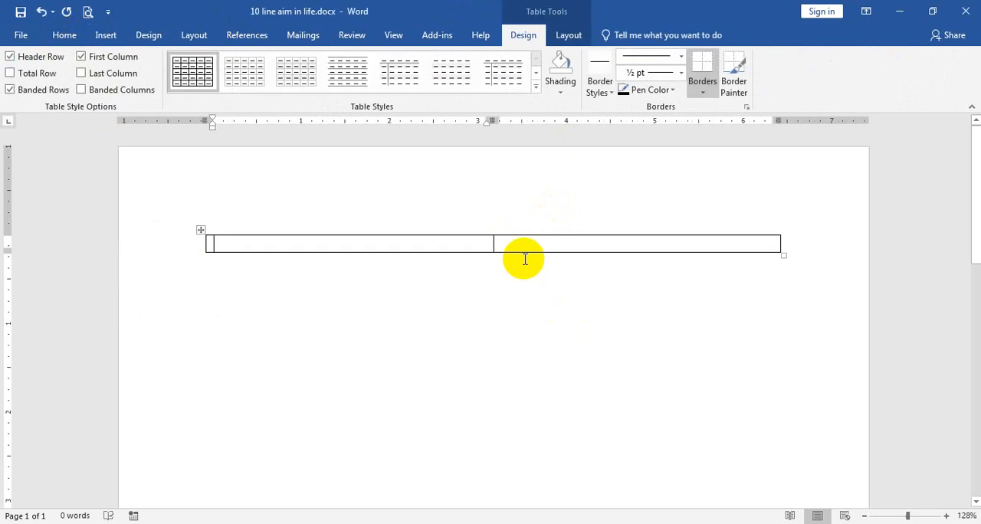
{"action": "left_click_drag", "start_coordinate": [521, 251], "coordinate": [537, 422]}
{"action": "mouse_move", "coordinate": [474, 523]}
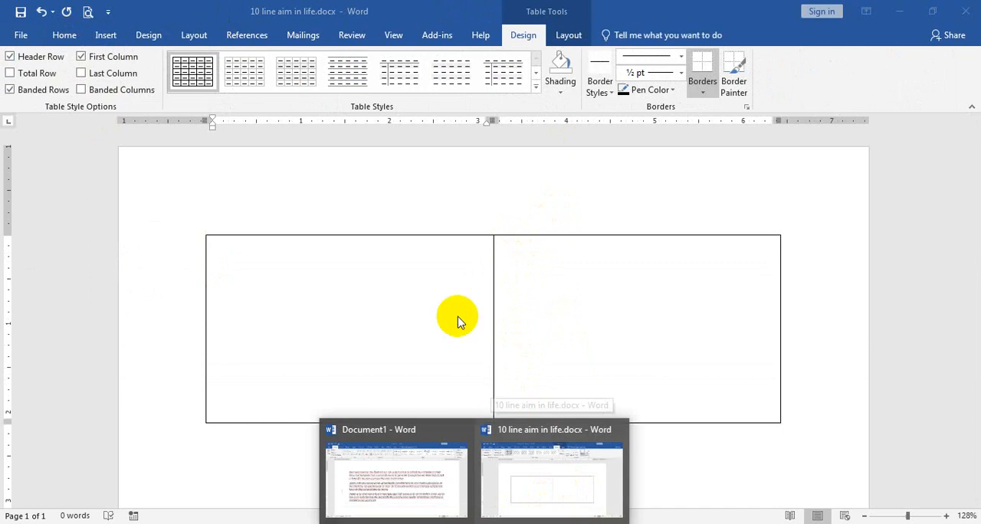
{"action": "key", "text": "ctrl+z"}
{"action": "key", "text": "ctrl+z"}
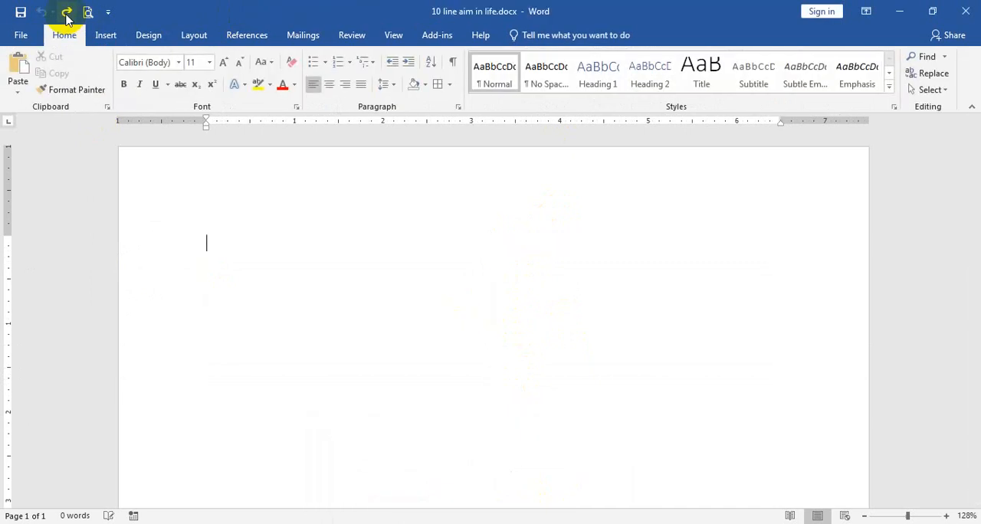
Insert a 3x1 table and stretch its row to a height of about 2.5 inches
{"action": "left_click", "coordinate": [114, 36]}
{"action": "left_click", "coordinate": [95, 83]}
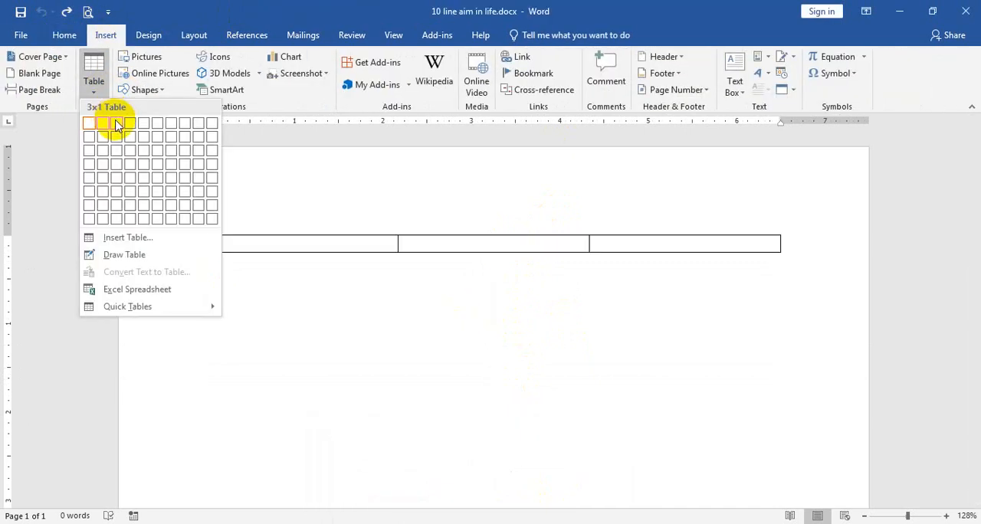
{"action": "left_click", "coordinate": [117, 123]}
{"action": "left_click_drag", "start_coordinate": [429, 252], "coordinate": [446, 457]}
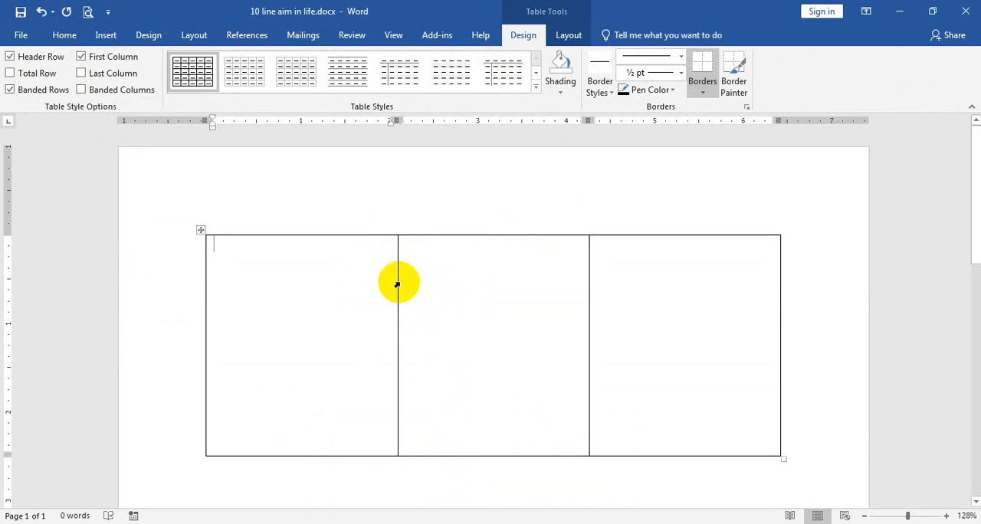
Widen the two outer table columns so the middle column becomes a narrow gap about 0.2 inch wide
{"action": "left_click_drag", "start_coordinate": [398, 282], "coordinate": [487, 288]}
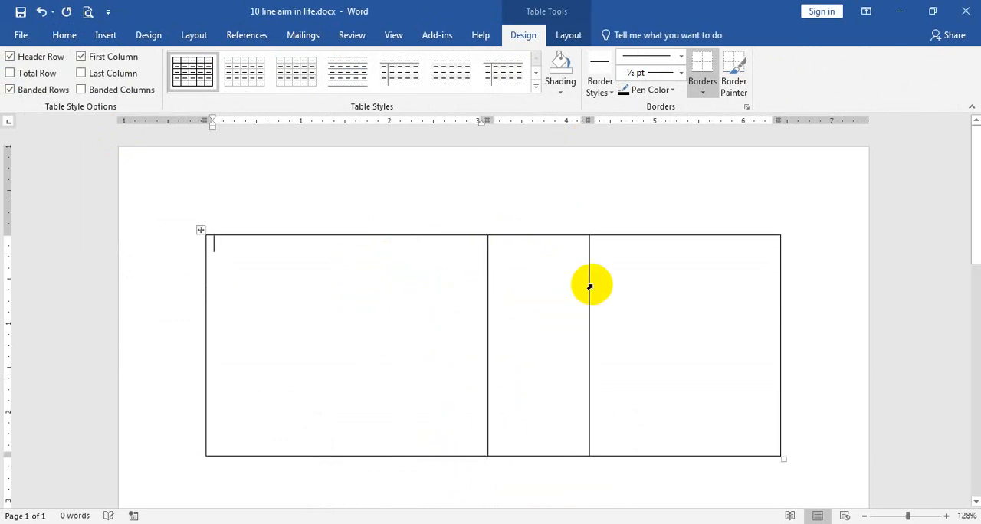
{"action": "left_click_drag", "start_coordinate": [587, 282], "coordinate": [503, 310]}
{"action": "scroll", "coordinate": [478, 407], "scroll_direction": "down", "scroll_amount": 3}
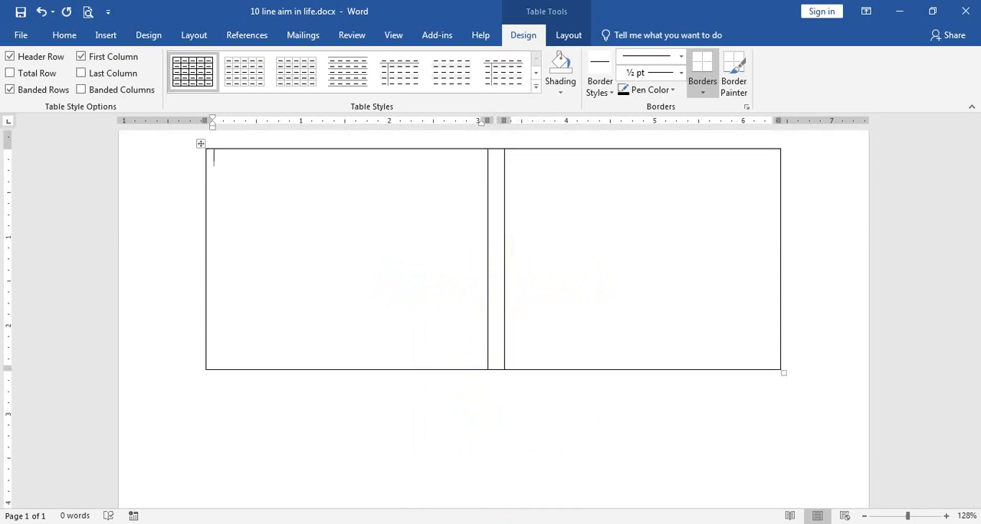
Copy the first Bangla paragraph from Document1 into the first cell of the table in 10 line aim in life.docx
{"action": "mouse_move", "coordinate": [475, 523]}
{"action": "left_click", "coordinate": [409, 502]}
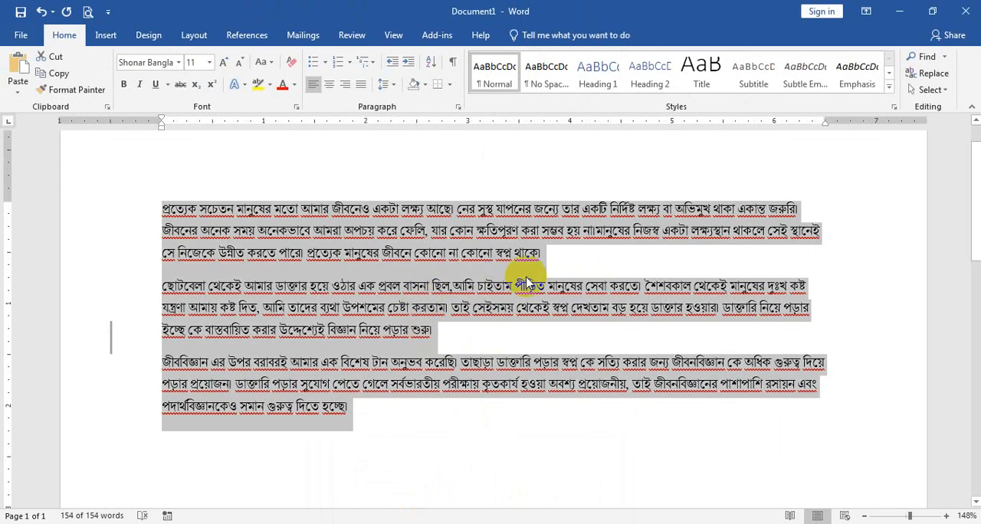
{"action": "left_click", "coordinate": [560, 264]}
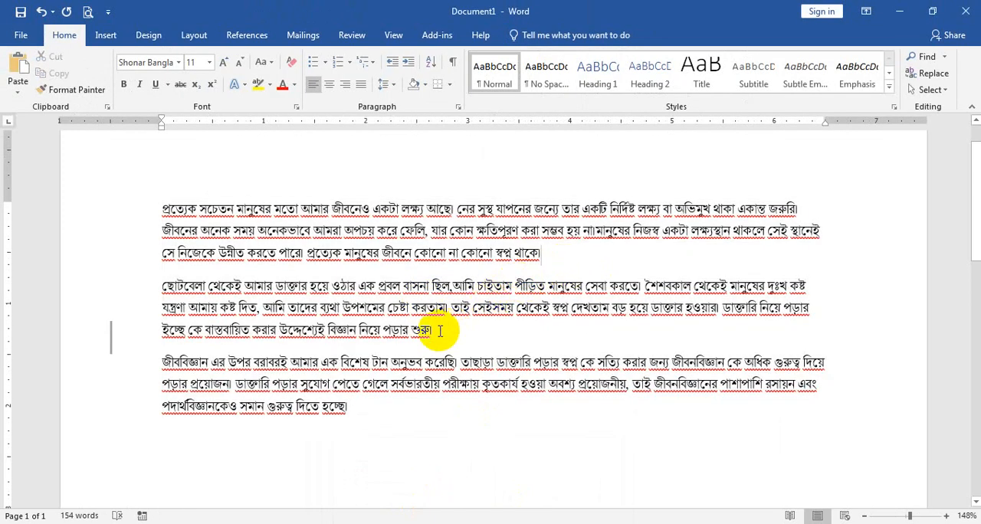
{"action": "left_click_drag", "start_coordinate": [541, 253], "coordinate": [158, 204]}
{"action": "key", "text": "ctrl+c"}
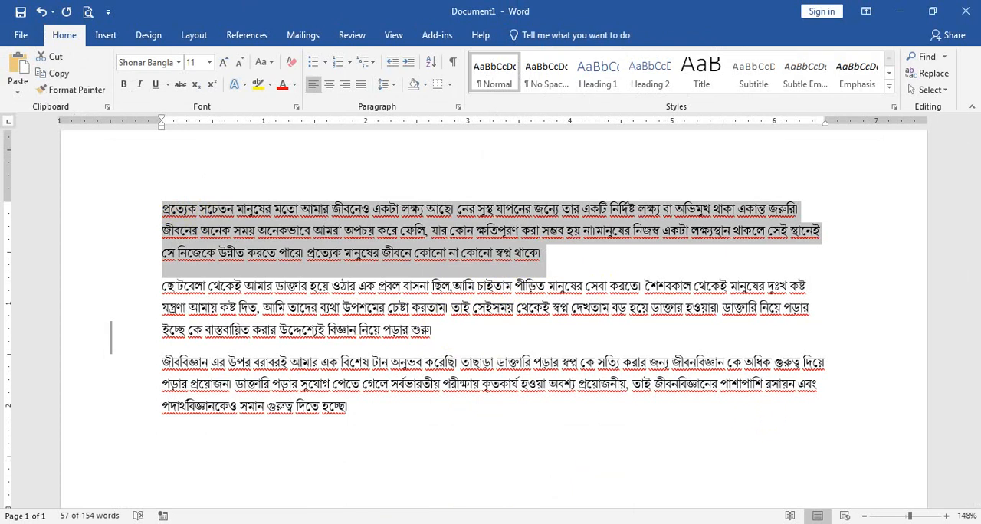
{"action": "left_click", "coordinate": [111, 337]}
{"action": "left_click", "coordinate": [575, 498]}
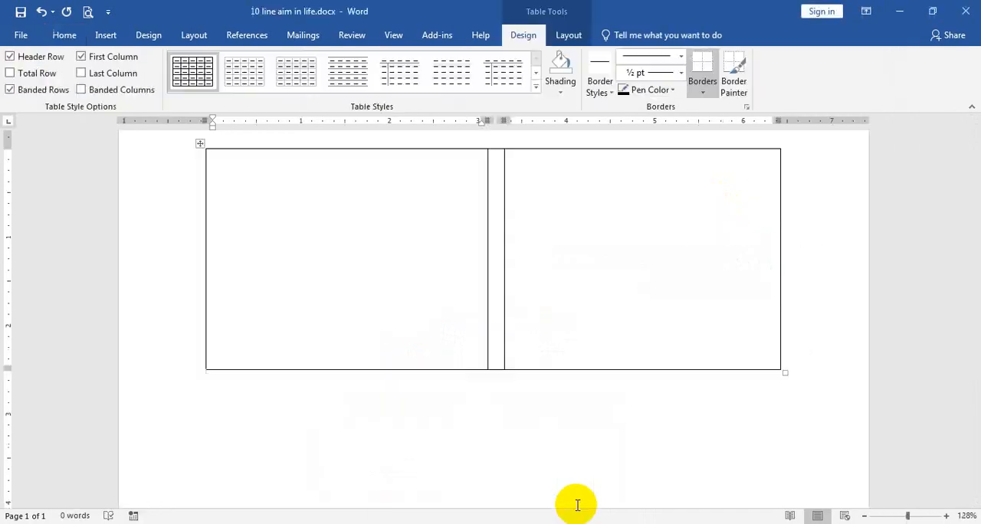
{"action": "left_click", "coordinate": [325, 278]}
{"action": "key", "text": "ctrl+v"}
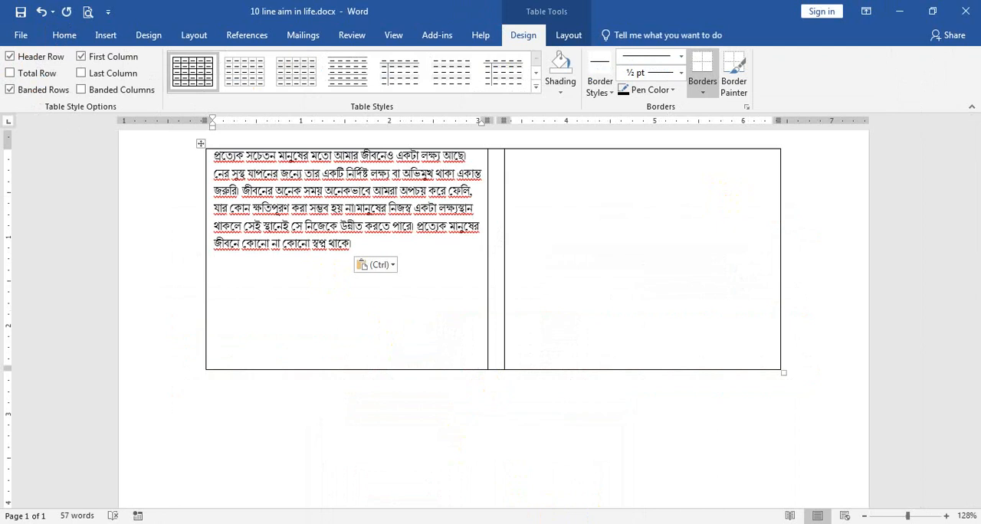
Copy the second and third Bangla paragraphs from Document1 into the last cell of the table in 10 line aim in life.docx
{"action": "left_click", "coordinate": [425, 500]}
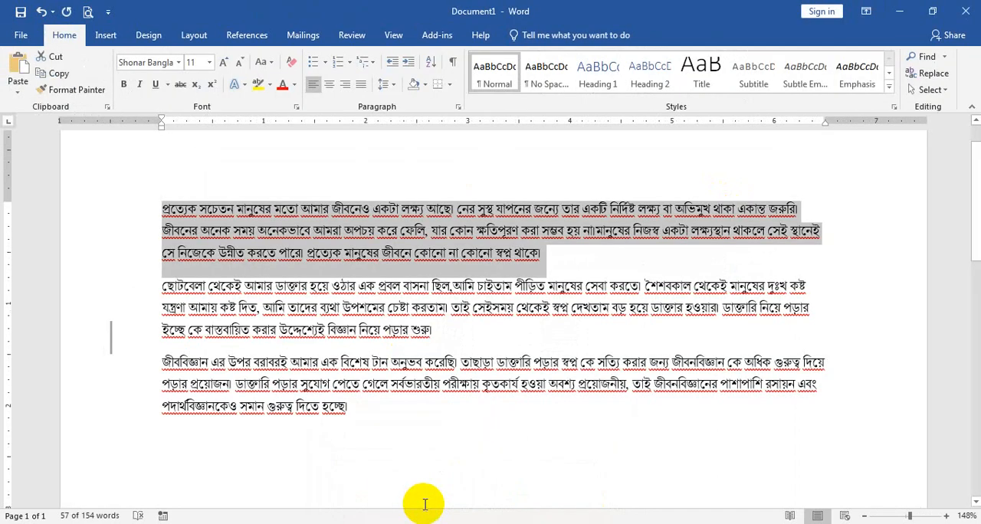
{"action": "left_click_drag", "start_coordinate": [354, 408], "coordinate": [160, 286]}
{"action": "key", "text": "ctrl+c"}
{"action": "mouse_move", "coordinate": [426, 501]}
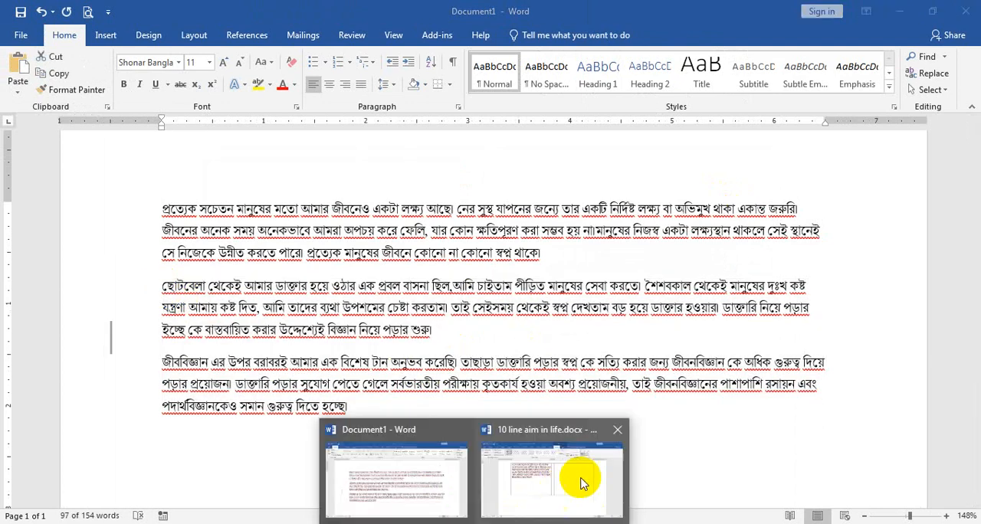
{"action": "left_click", "coordinate": [581, 478]}
{"action": "left_click", "coordinate": [587, 350]}
{"action": "key", "text": "ctrl+v"}
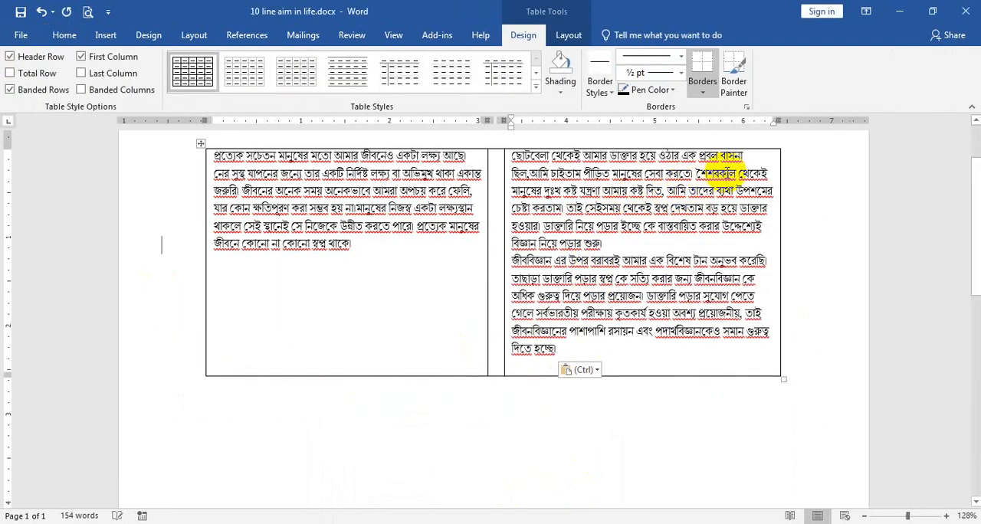
Move the opening sentences of the last cell, through "চেষ্টা করতাম।", to the end of the first cell's text
{"action": "left_click_drag", "start_coordinate": [692, 175], "coordinate": [511, 156]}
{"action": "left_click", "coordinate": [611, 209]}
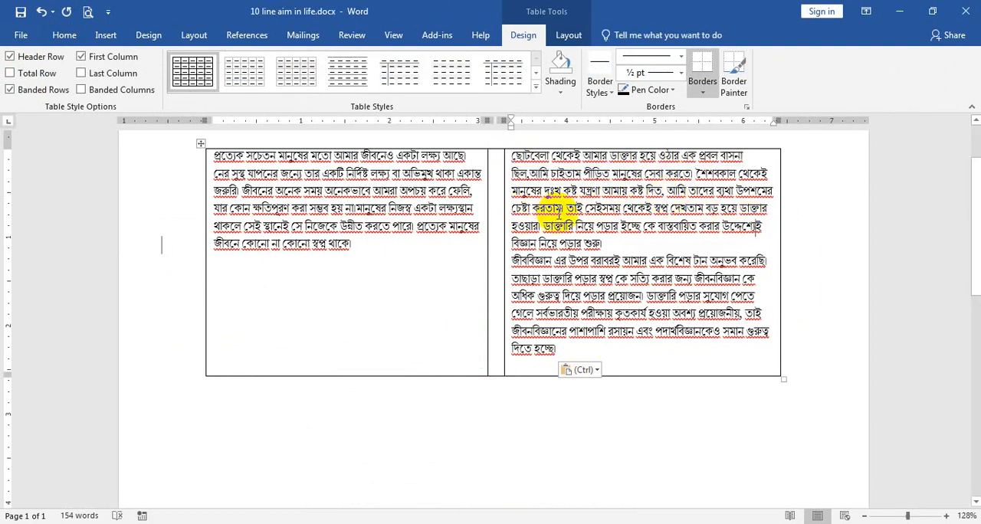
{"action": "left_click_drag", "start_coordinate": [565, 207], "coordinate": [517, 153]}
{"action": "key", "text": "Delete"}
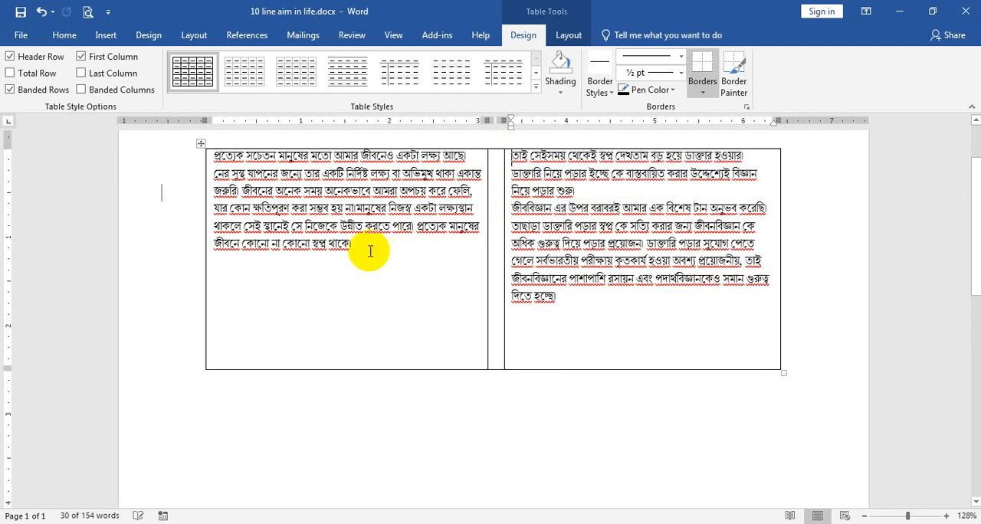
{"action": "key", "text": "ctrl+v"}
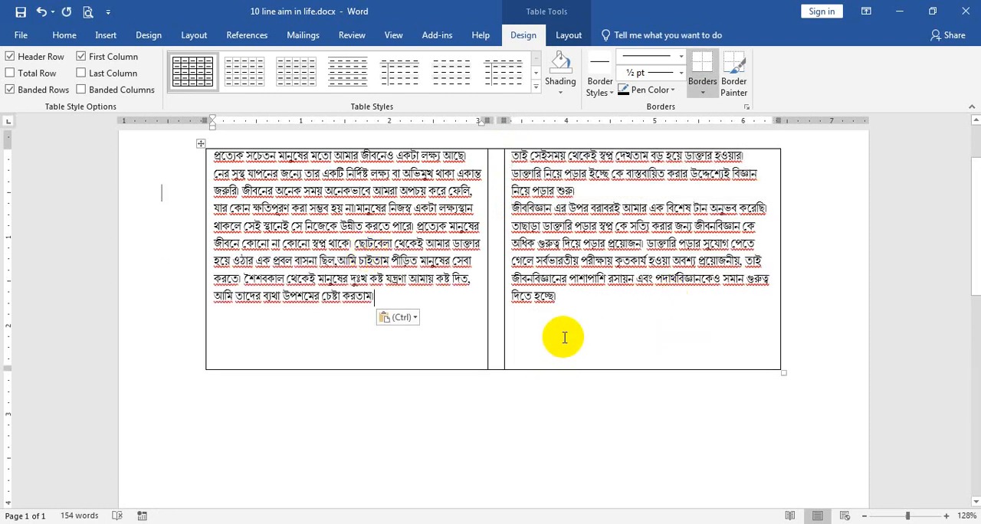
Increase the font size of all the table text to 12 and justify it
{"action": "left_click_drag", "start_coordinate": [565, 335], "coordinate": [445, 219]}
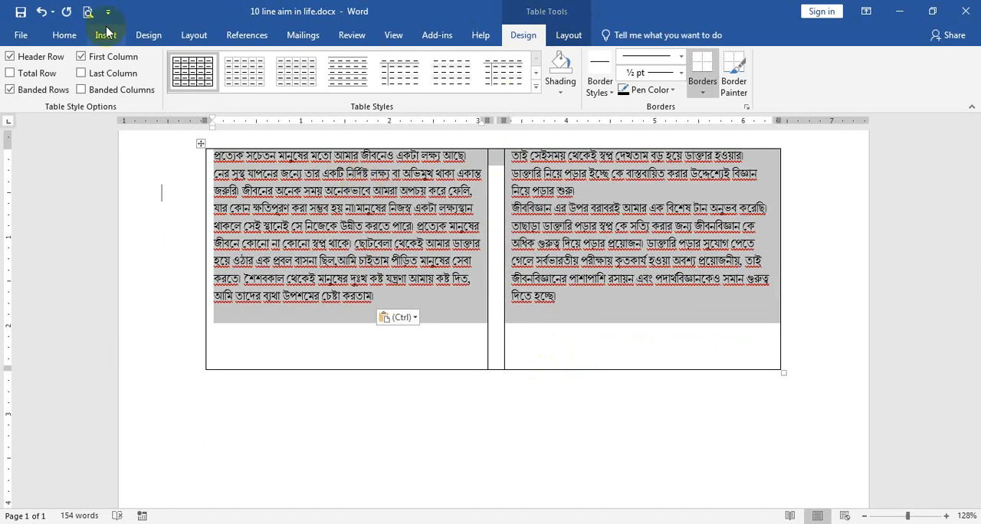
{"action": "left_click", "coordinate": [63, 36]}
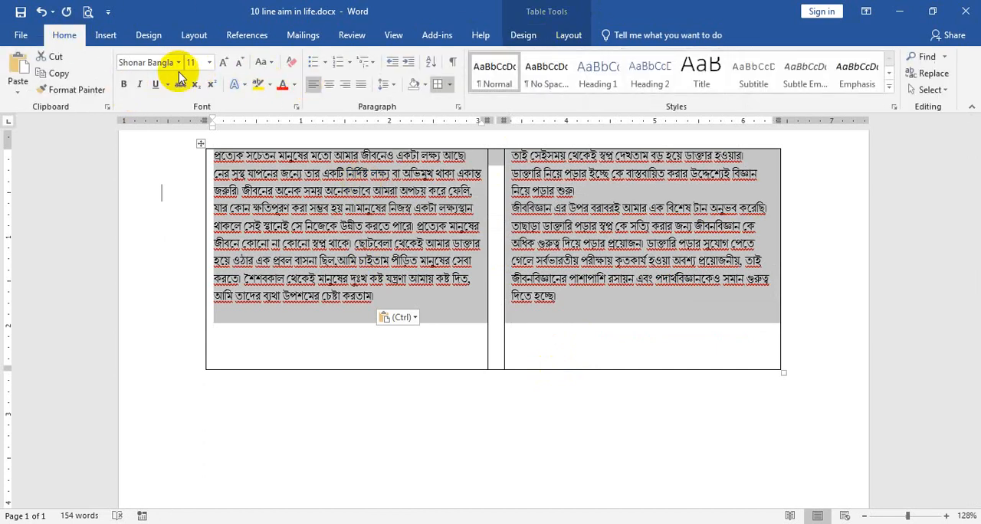
{"action": "left_click", "coordinate": [224, 63]}
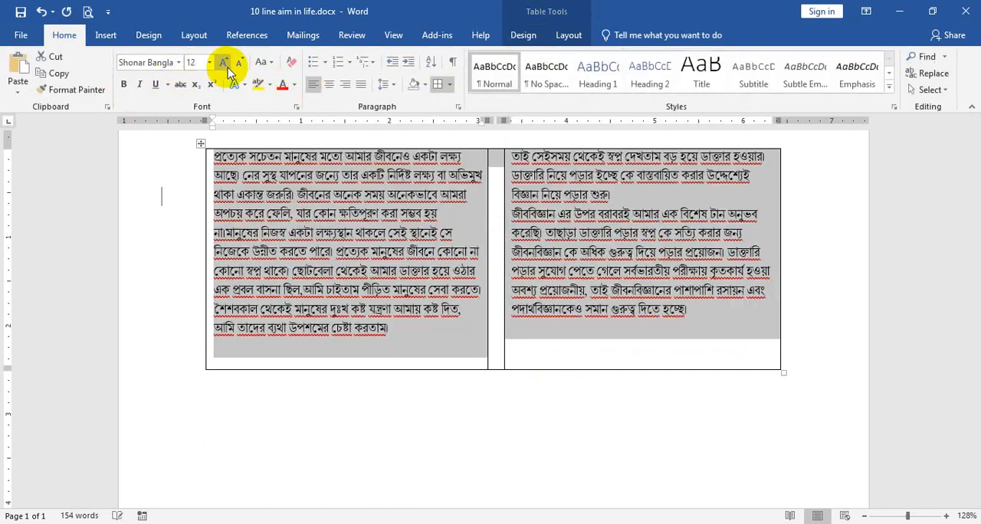
{"action": "left_click", "coordinate": [362, 86]}
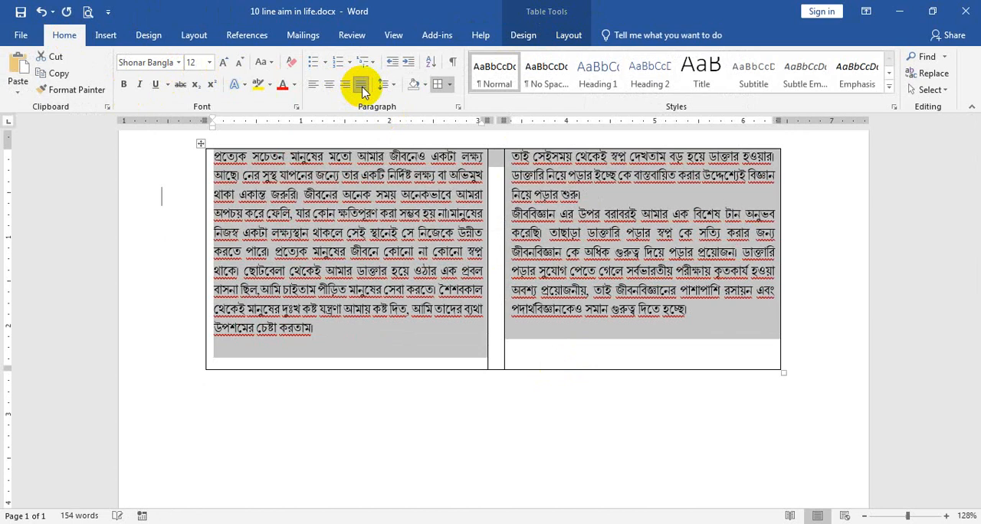
{"action": "scroll", "coordinate": [635, 361], "scroll_direction": "up", "scroll_amount": 3}
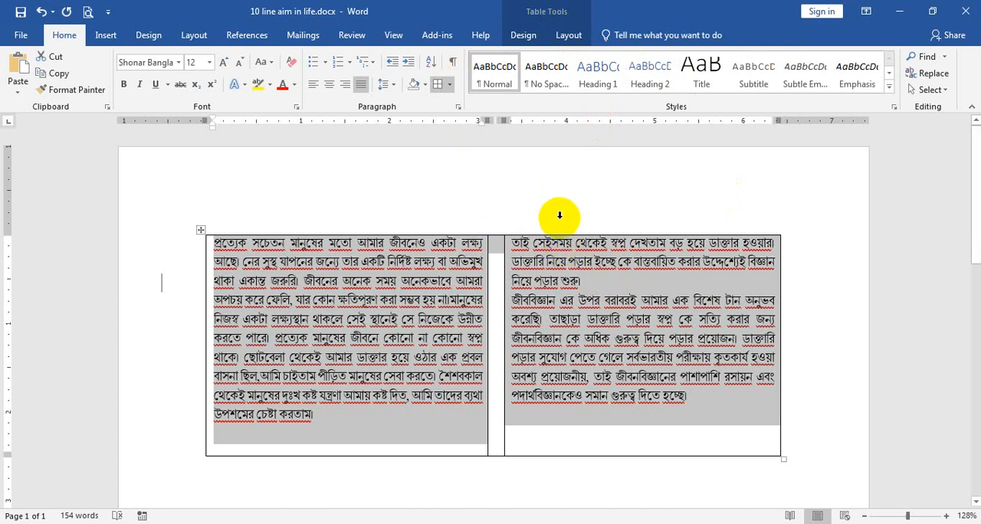
Insert a row above the text row of the table and merge its cells into one
{"action": "left_click", "coordinate": [568, 36]}
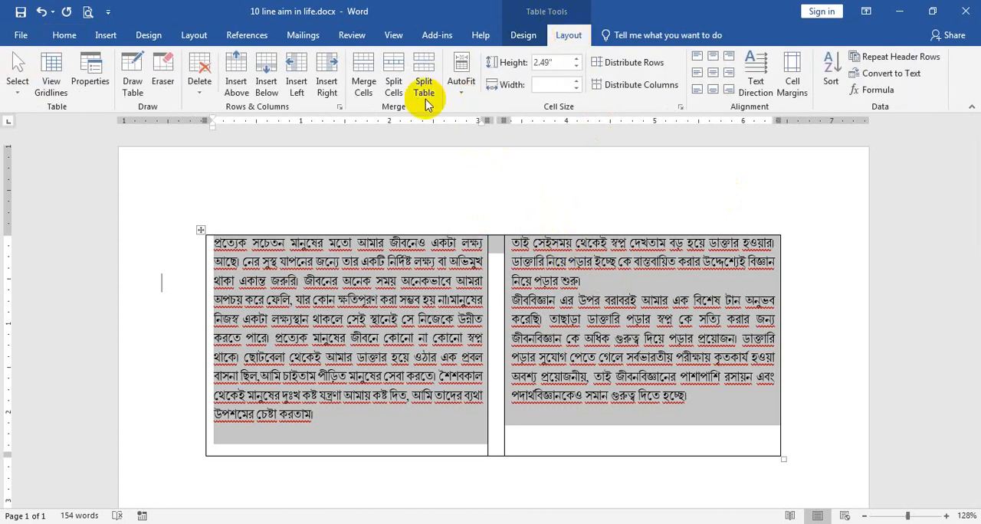
{"action": "left_click", "coordinate": [237, 73]}
{"action": "left_click", "coordinate": [591, 271]}
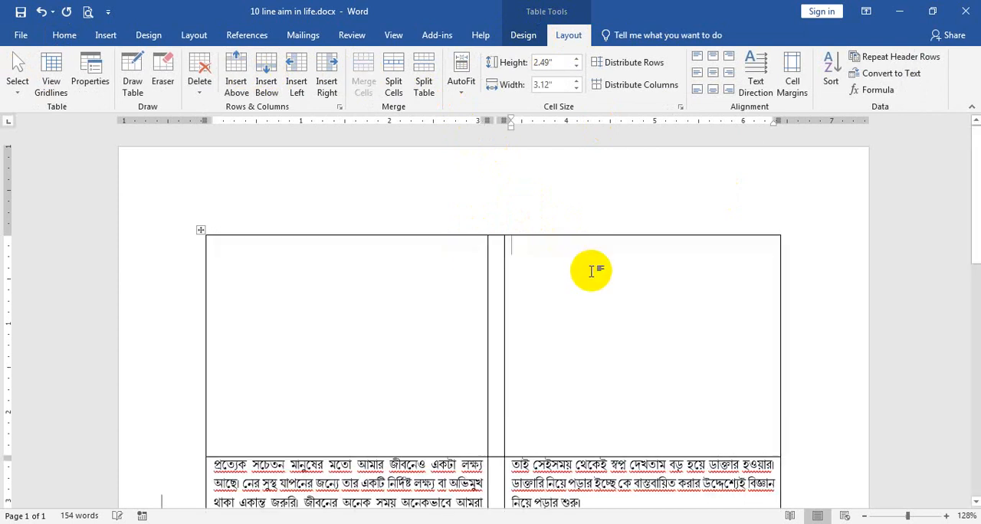
{"action": "left_click_drag", "start_coordinate": [591, 270], "coordinate": [383, 265]}
{"action": "left_click", "coordinate": [363, 77]}
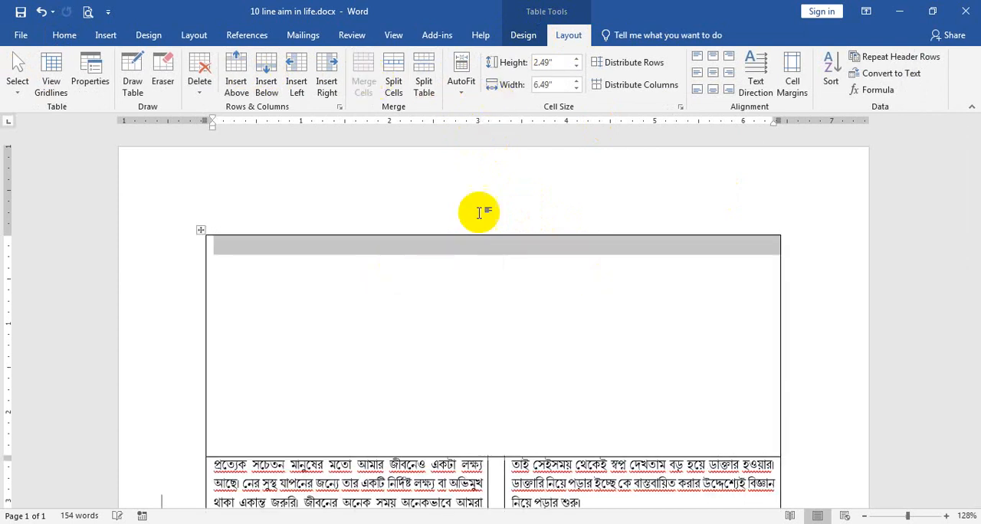
Enter the title "আমরা জীবনের লক্ষ্য" in the merged cell and reduce the row's height to about 0.62"
{"action": "left_click", "coordinate": [527, 279]}
{"action": "type", "text": "gf"}
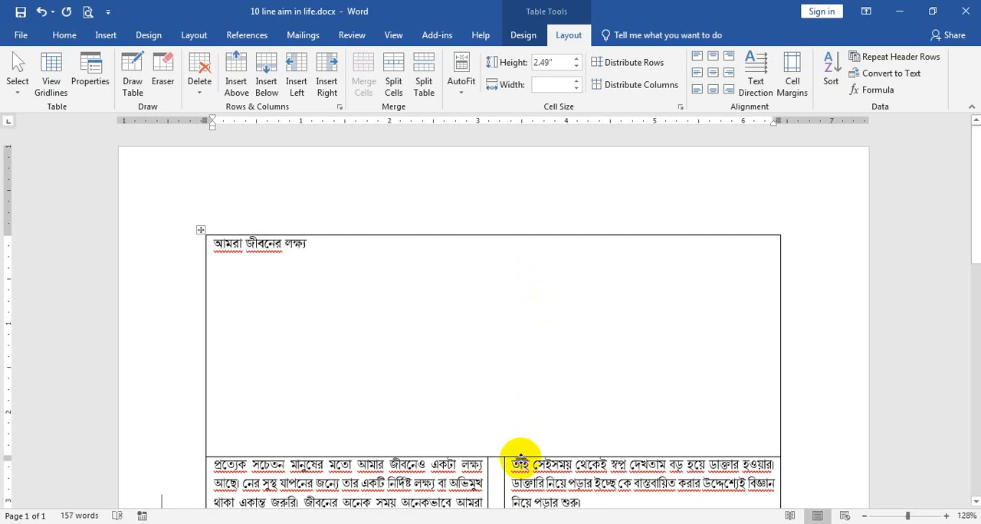
{"action": "left_click_drag", "start_coordinate": [520, 457], "coordinate": [519, 289]}
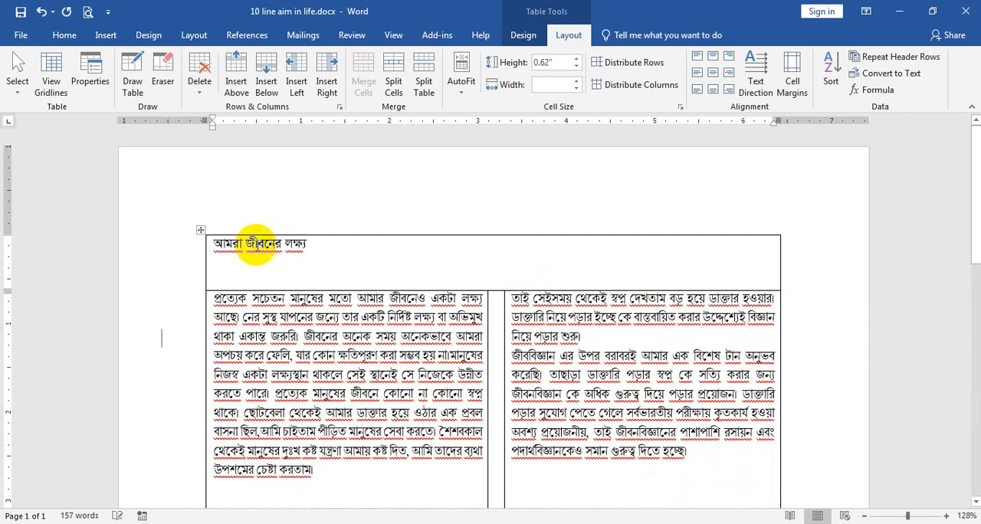
Make the title "আমরা জীবনের লক্ষ্য" bold and center it in its cell
{"action": "left_click", "coordinate": [158, 242]}
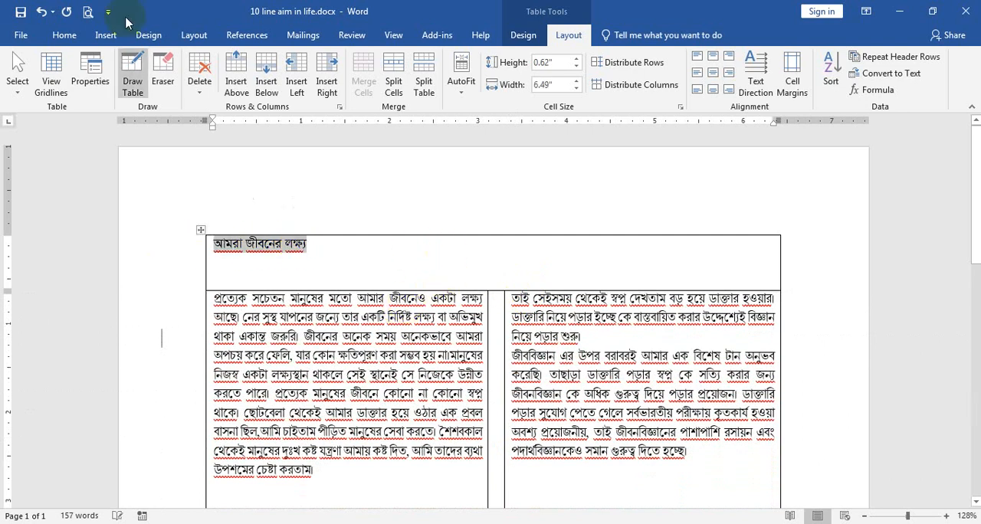
{"action": "left_click", "coordinate": [65, 35]}
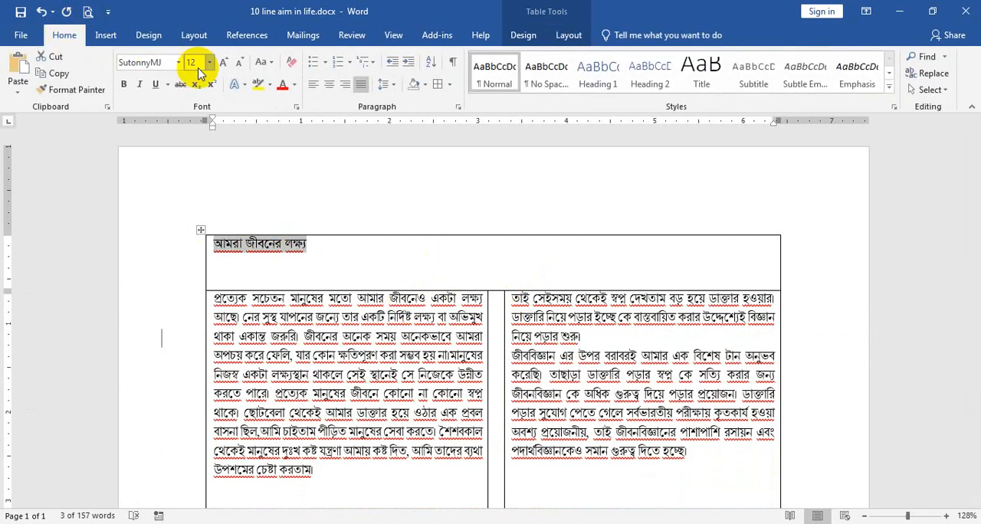
{"action": "left_click", "coordinate": [123, 83]}
{"action": "left_click", "coordinate": [329, 86]}
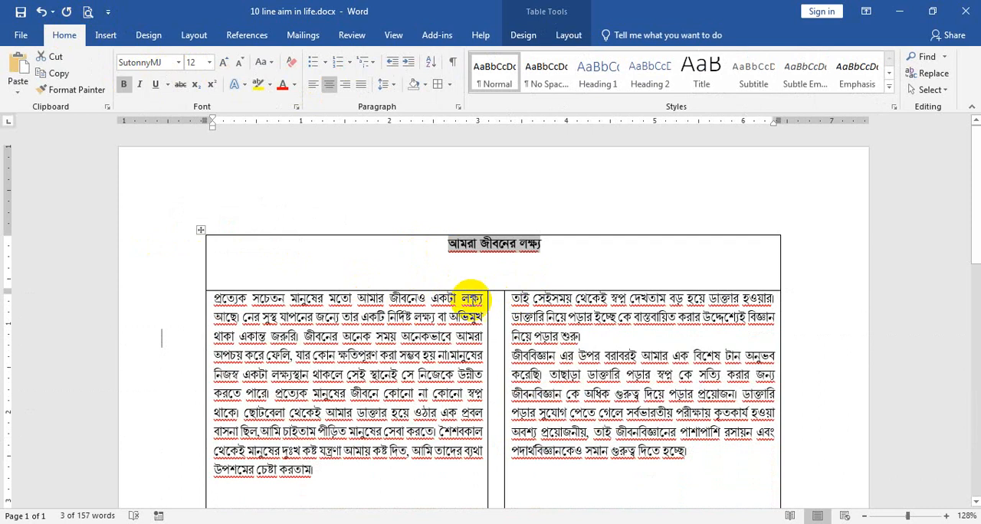
Reduce the title row's height further, leaving only a small gap between the title and the text below
{"action": "left_click_drag", "start_coordinate": [494, 291], "coordinate": [486, 256]}
{"action": "left_click", "coordinate": [634, 454]}
{"action": "left_click_drag", "start_coordinate": [635, 454], "coordinate": [259, 219]}
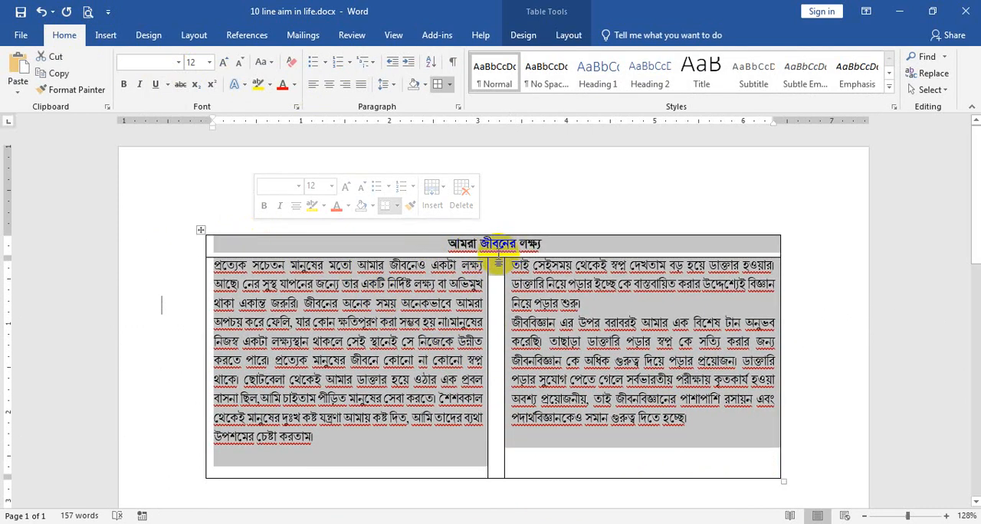
{"action": "left_click_drag", "start_coordinate": [495, 261], "coordinate": [496, 277]}
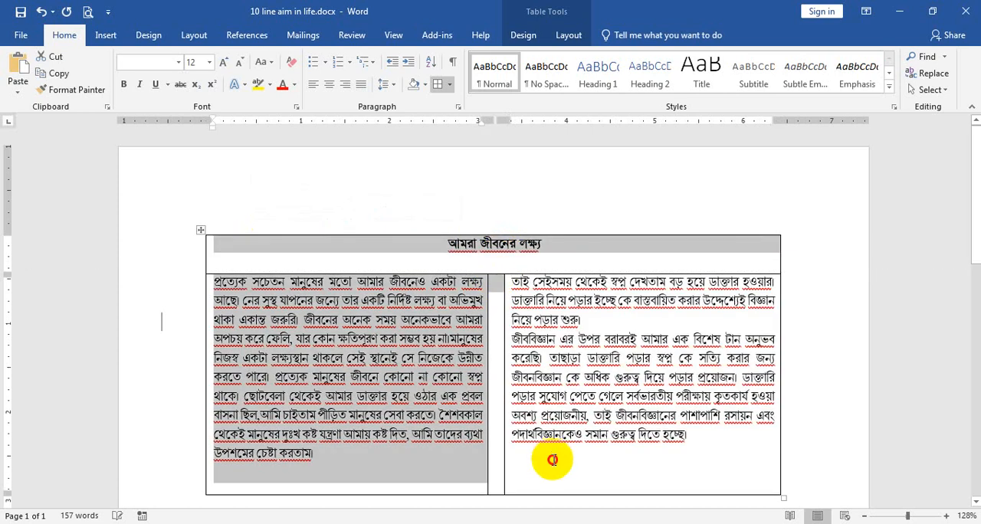
Remove all borders from the whole table, including the title row
{"action": "left_click_drag", "start_coordinate": [554, 457], "coordinate": [263, 245]}
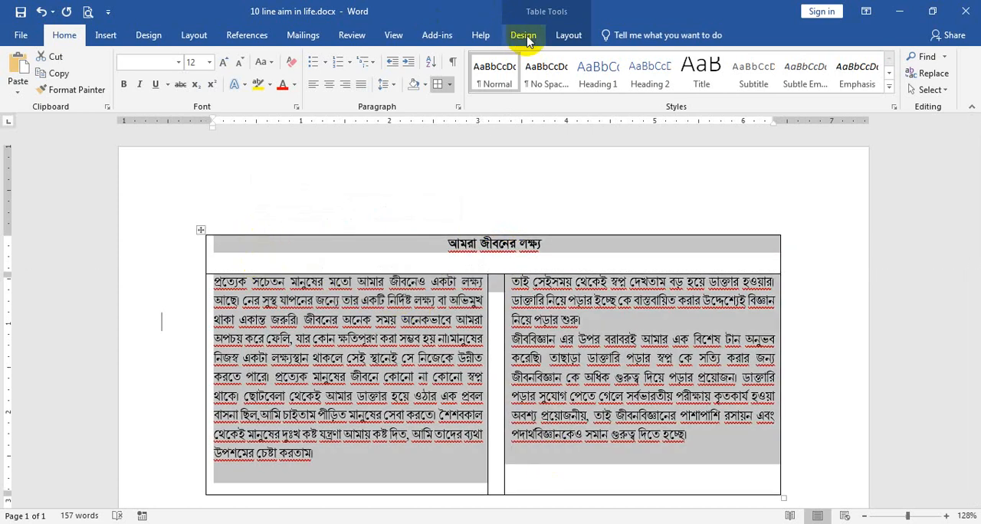
{"action": "left_click", "coordinate": [567, 35]}
{"action": "left_click", "coordinate": [524, 35]}
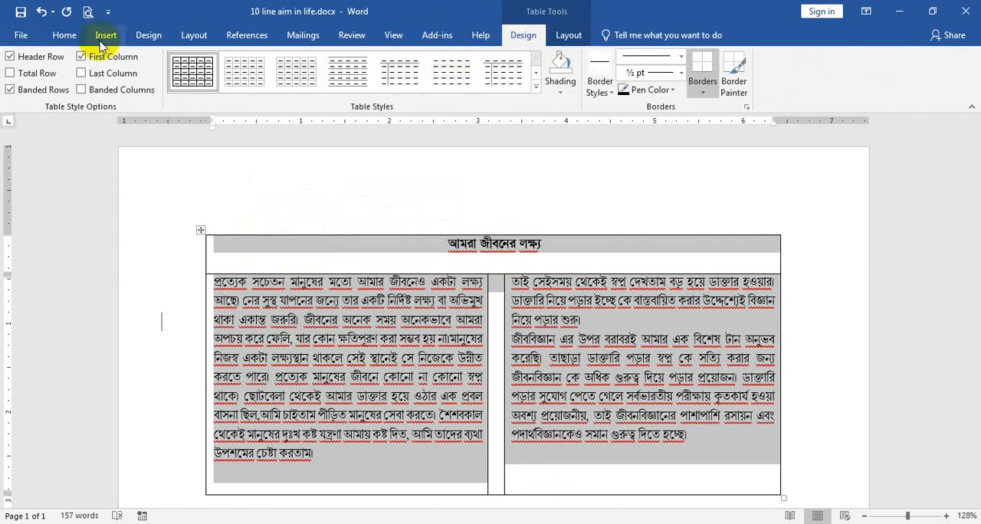
{"action": "left_click", "coordinate": [65, 35]}
{"action": "left_click", "coordinate": [448, 84]}
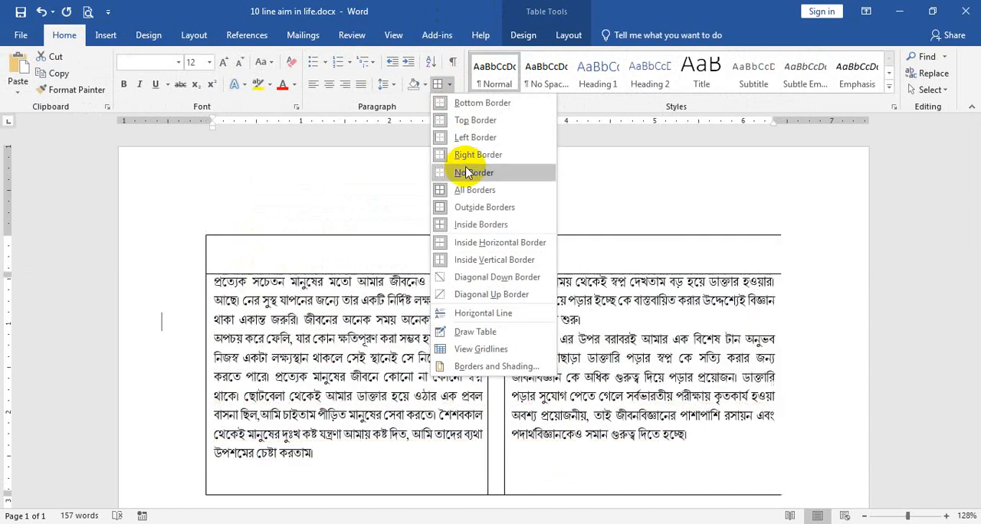
{"action": "left_click", "coordinate": [466, 172]}
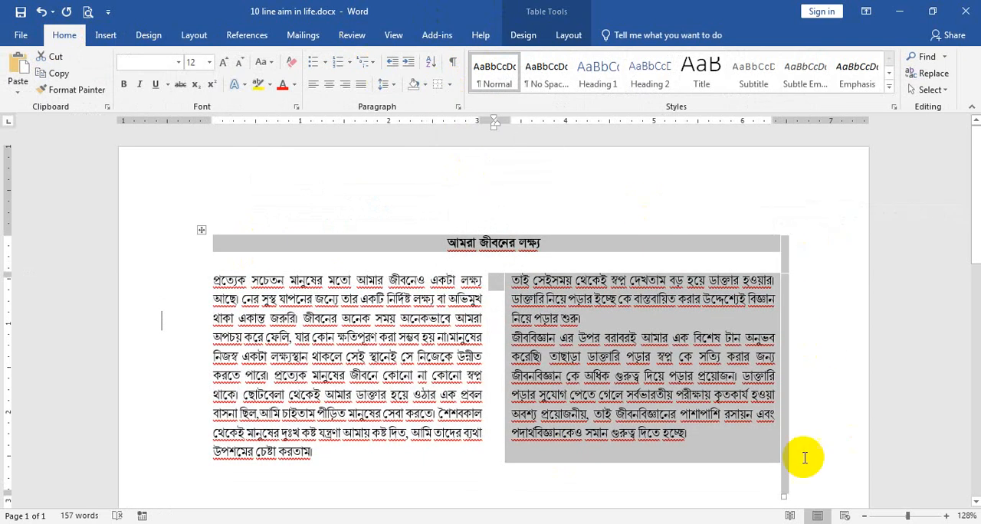
{"action": "left_click", "coordinate": [652, 465]}
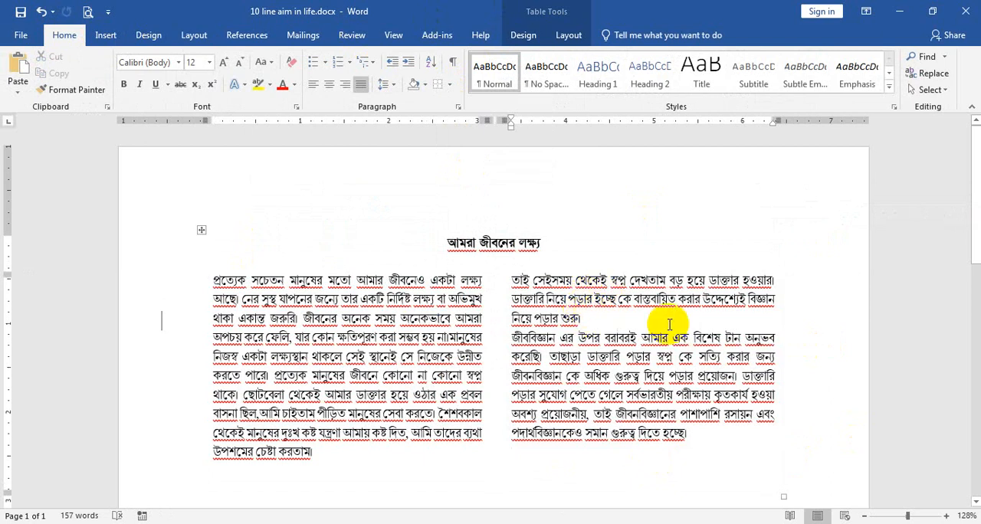
Try to add a drop cap to the Bangla text in the table's first cell
{"action": "left_click_drag", "start_coordinate": [347, 460], "coordinate": [187, 279]}
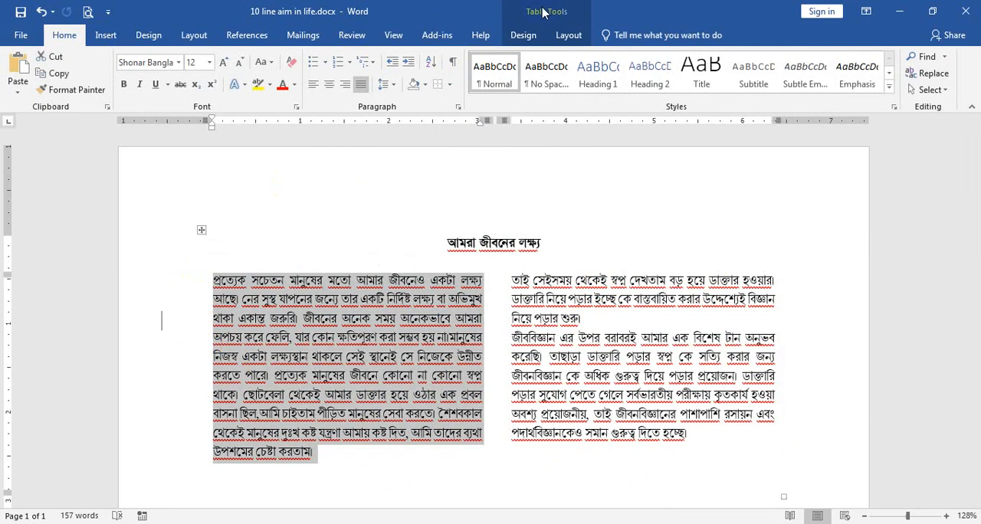
{"action": "left_click", "coordinate": [106, 35]}
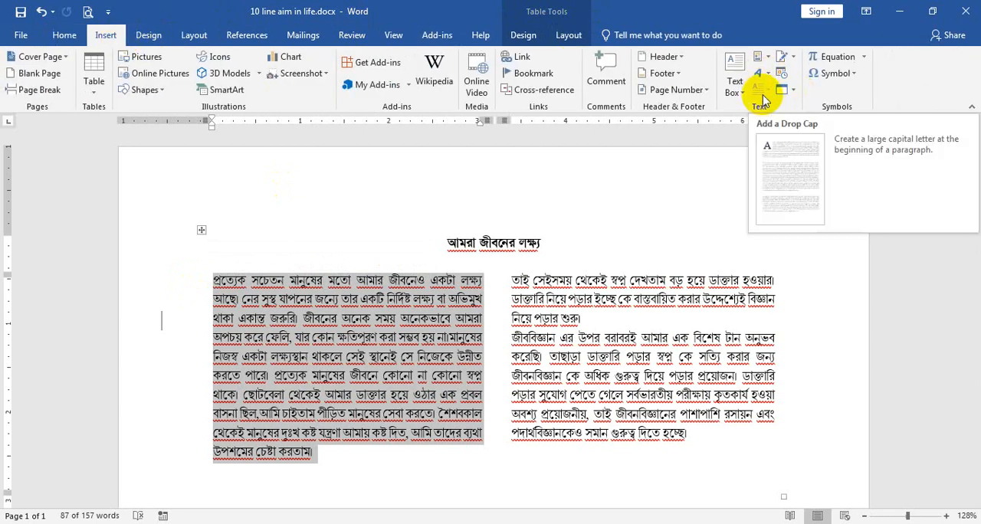
{"action": "left_click", "coordinate": [763, 100]}
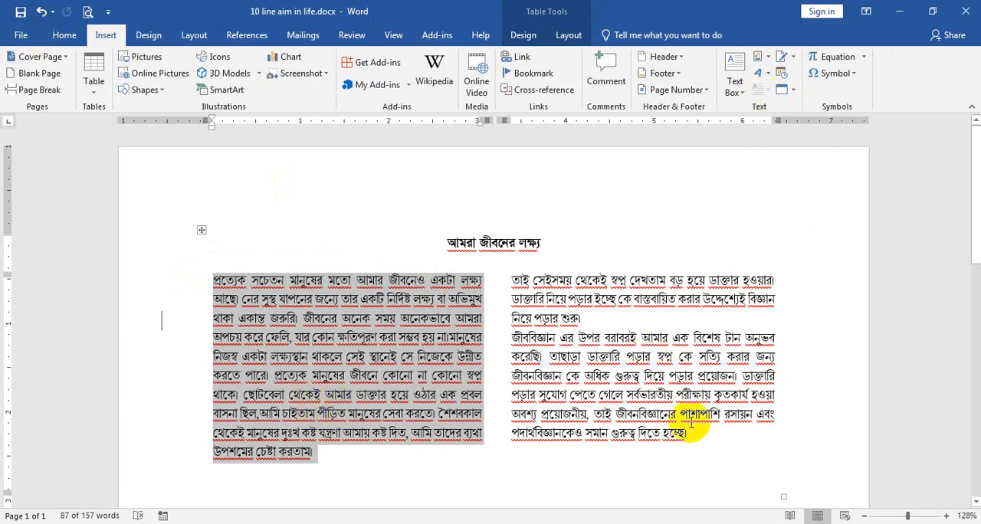
{"action": "left_click_drag", "start_coordinate": [687, 434], "coordinate": [219, 281]}
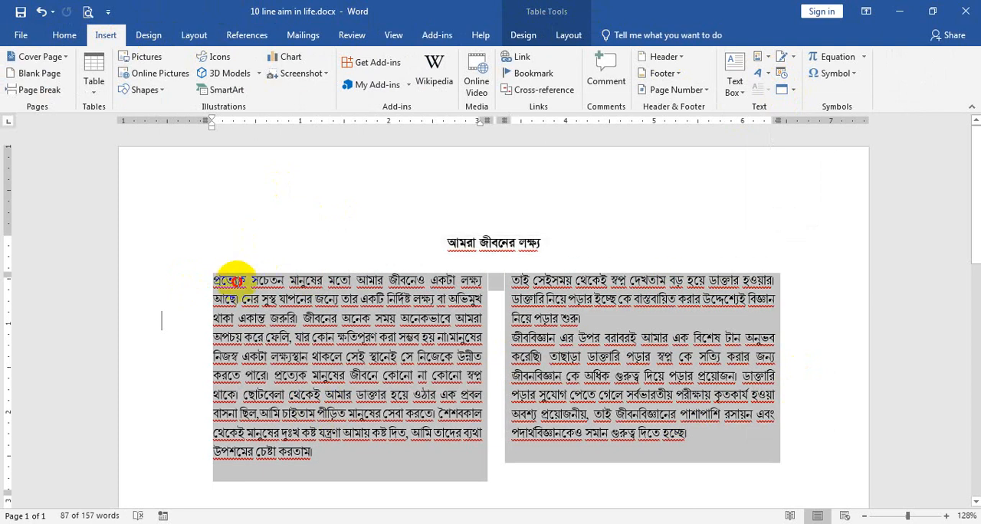
{"action": "left_click", "coordinate": [495, 241]}
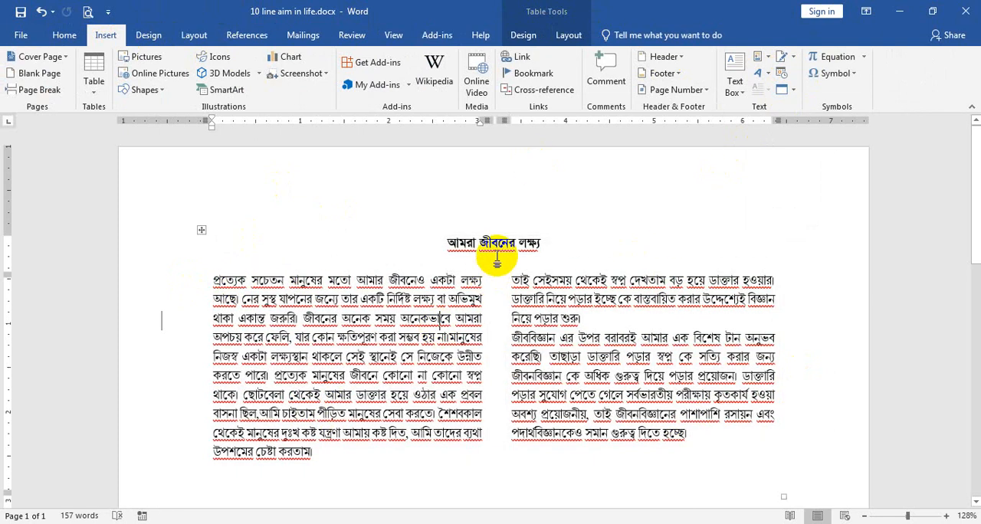
{"action": "triple_click", "coordinate": [564, 242]}
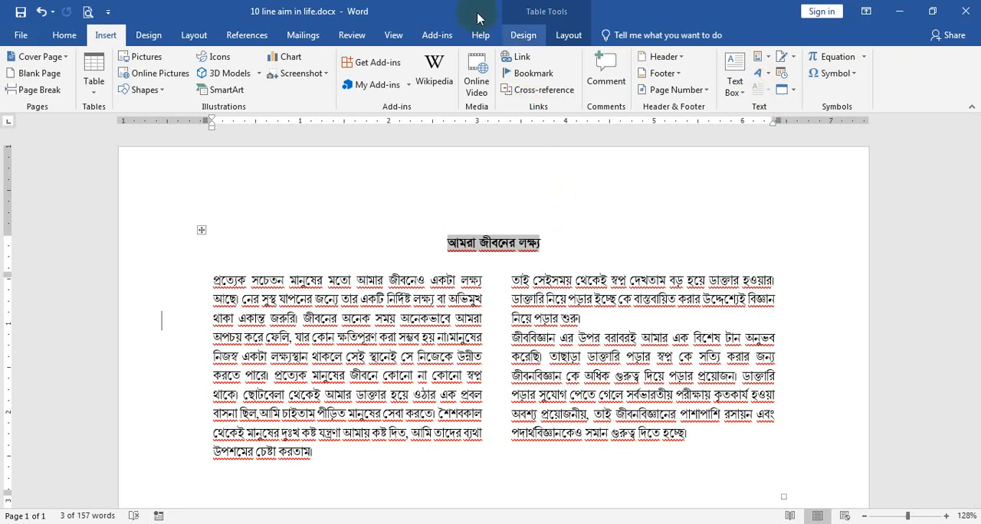
Check the drop cap choices on a trial word "আমার" typed below the table, and delete the word
{"action": "scroll", "coordinate": [460, 416], "scroll_direction": "down", "scroll_amount": 3}
{"action": "left_click", "coordinate": [459, 426]}
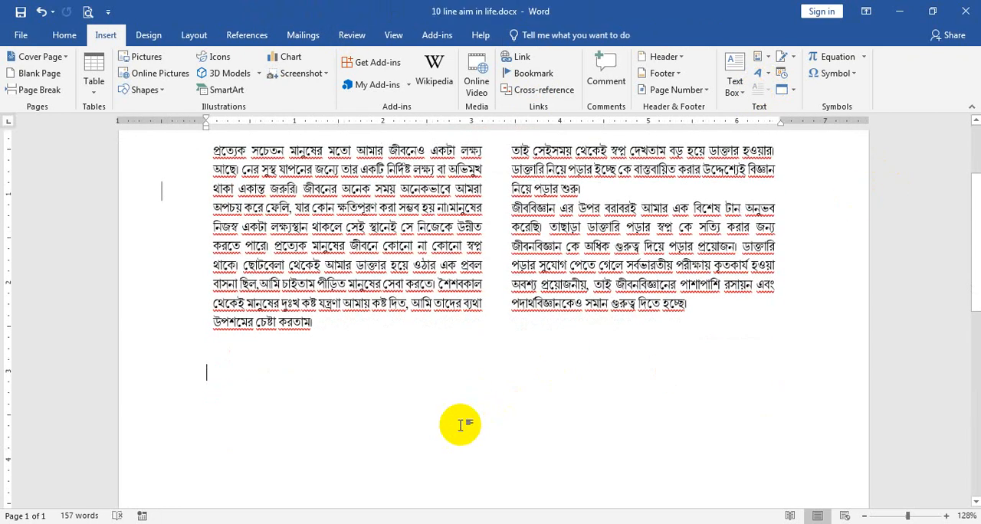
{"action": "type", "text": "KZ`k"}
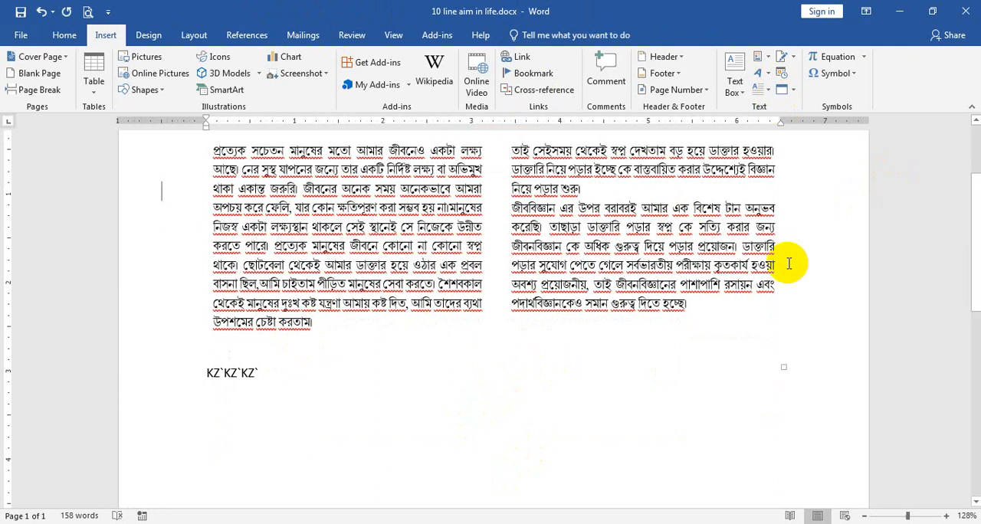
{"action": "key", "text": "BackSpace"}
{"action": "key", "text": "BackSpace"}
{"action": "key", "text": "BackSpace"}
{"action": "key", "text": "BackSpace"}
{"action": "key", "text": "BackSpace"}
{"action": "key", "text": "BackSpace"}
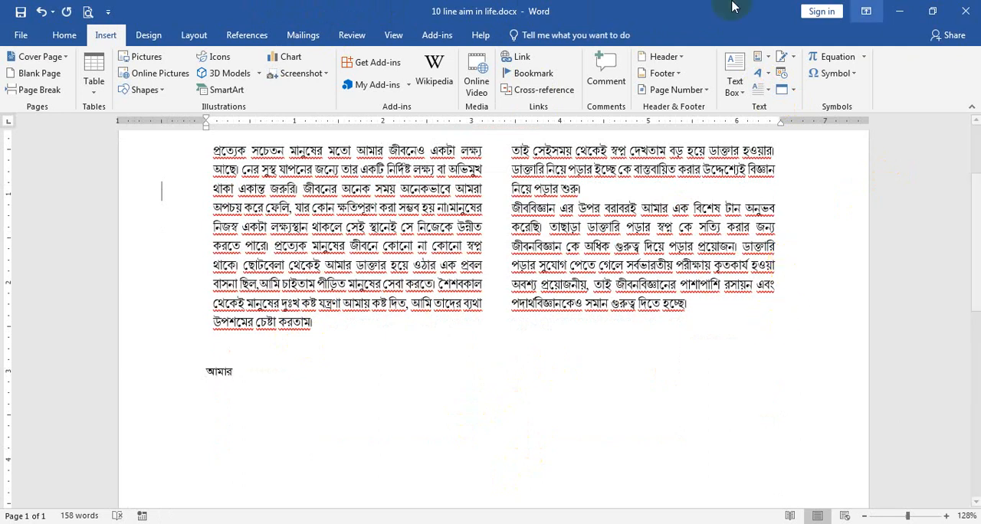
{"action": "left_click", "coordinate": [114, 372]}
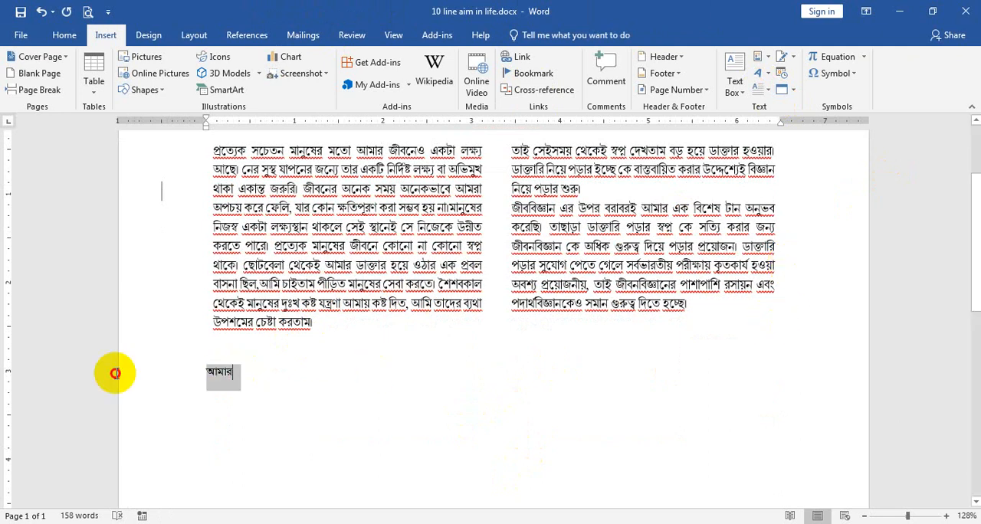
{"action": "left_click", "coordinate": [763, 89]}
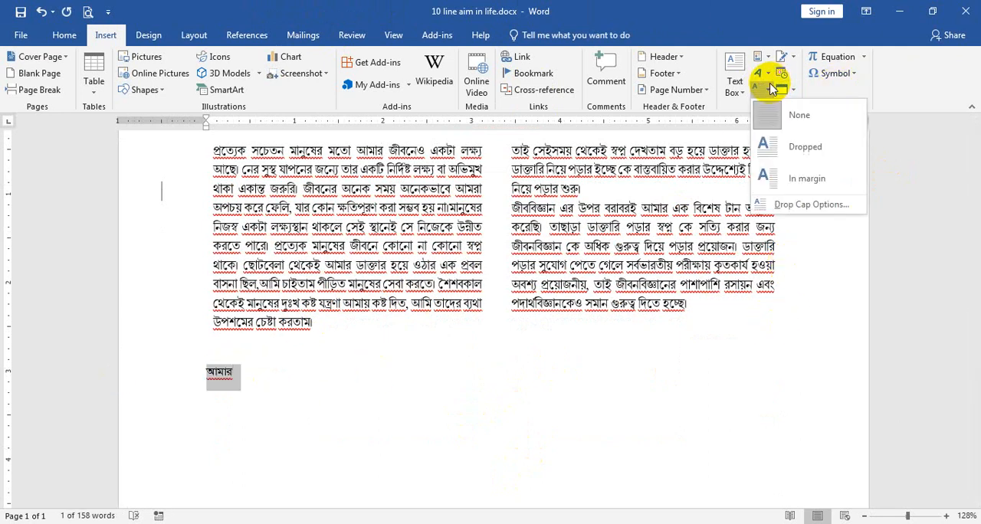
{"action": "left_click", "coordinate": [324, 425]}
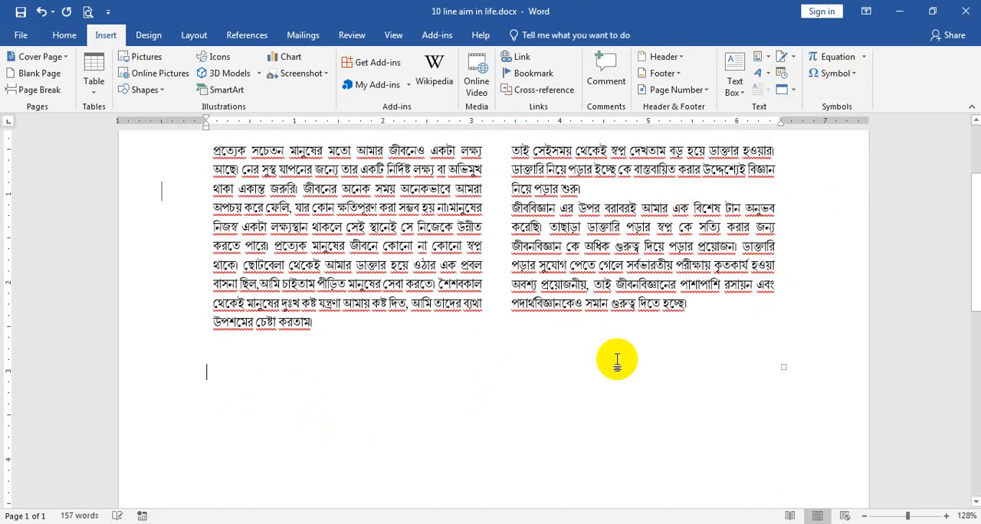
Copy the Bangla paragraph from the table's first text cell into the empty line below the table
{"action": "scroll", "coordinate": [605, 351], "scroll_direction": "up", "scroll_amount": 1}
{"action": "left_click", "coordinate": [416, 297]}
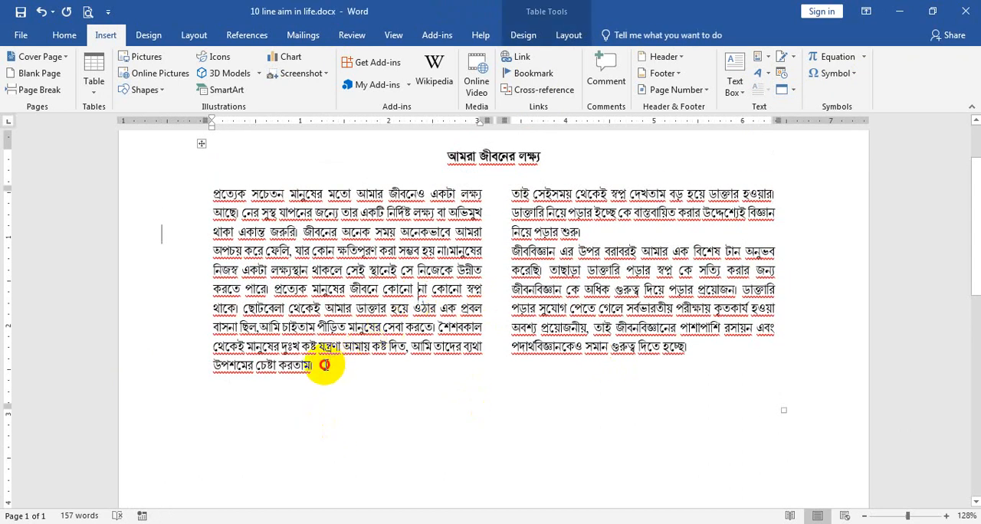
{"action": "left_click_drag", "start_coordinate": [324, 363], "coordinate": [204, 197]}
{"action": "key", "text": "ctrl+c"}
{"action": "scroll", "coordinate": [449, 290], "scroll_direction": "down", "scroll_amount": 3}
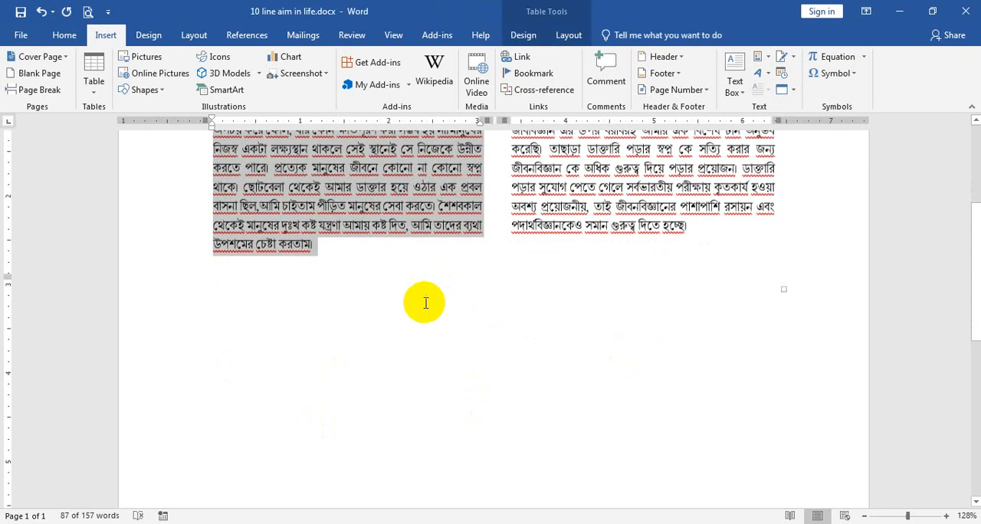
{"action": "left_click", "coordinate": [349, 345]}
{"action": "key", "text": "ctrl+v"}
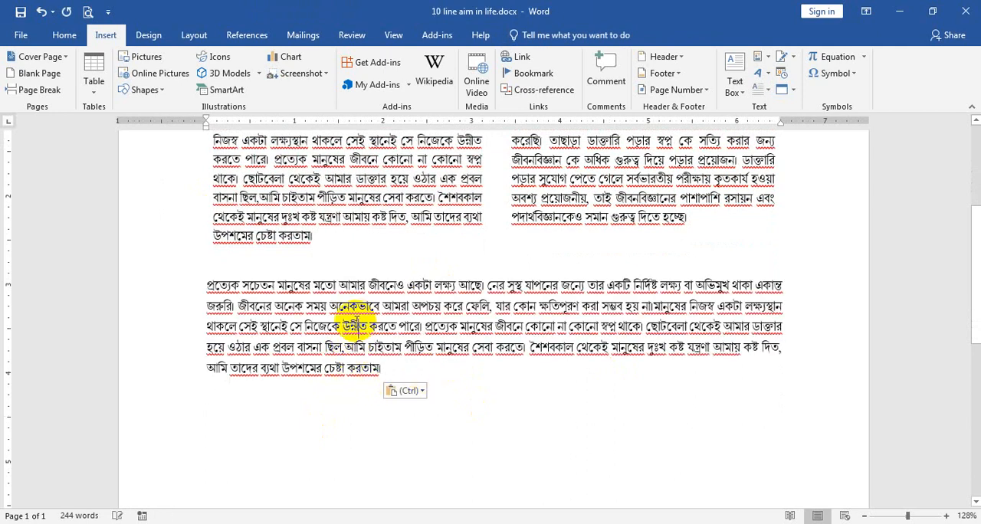
View the drop cap choices for the paragraph pasted below the table, and delete that paragraph
{"action": "left_click", "coordinate": [761, 92]}
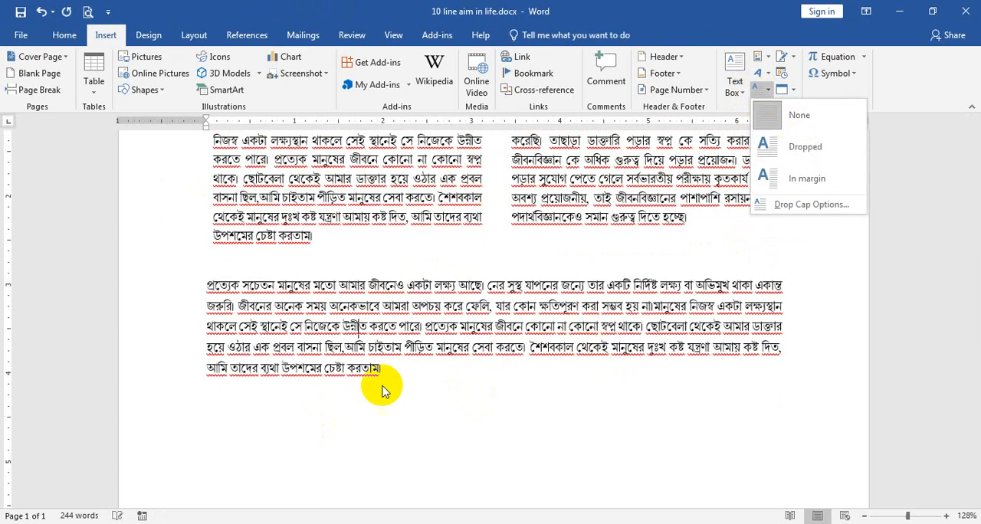
{"action": "left_click", "coordinate": [387, 388]}
{"action": "left_click", "coordinate": [372, 360]}
{"action": "left_click_drag", "start_coordinate": [372, 360], "coordinate": [213, 285]}
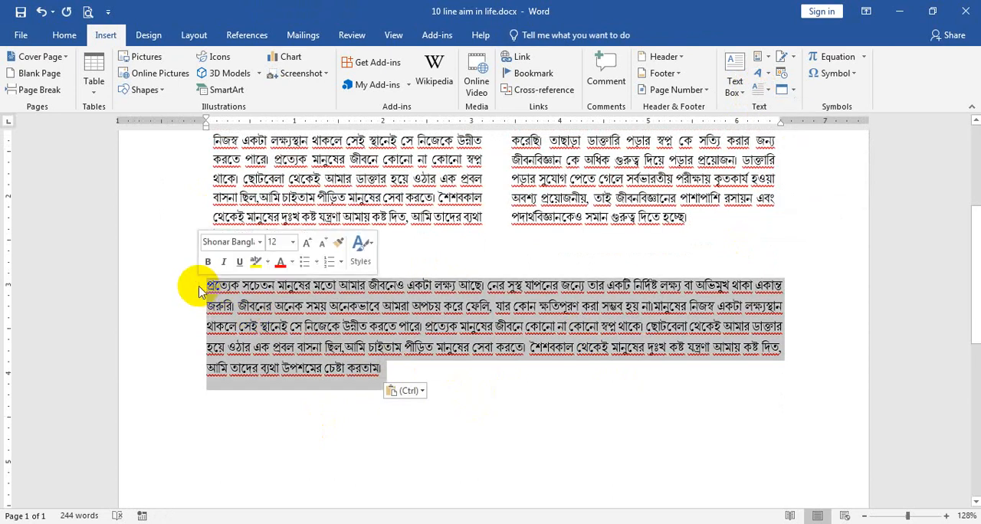
{"action": "key", "text": "BackSpace"}
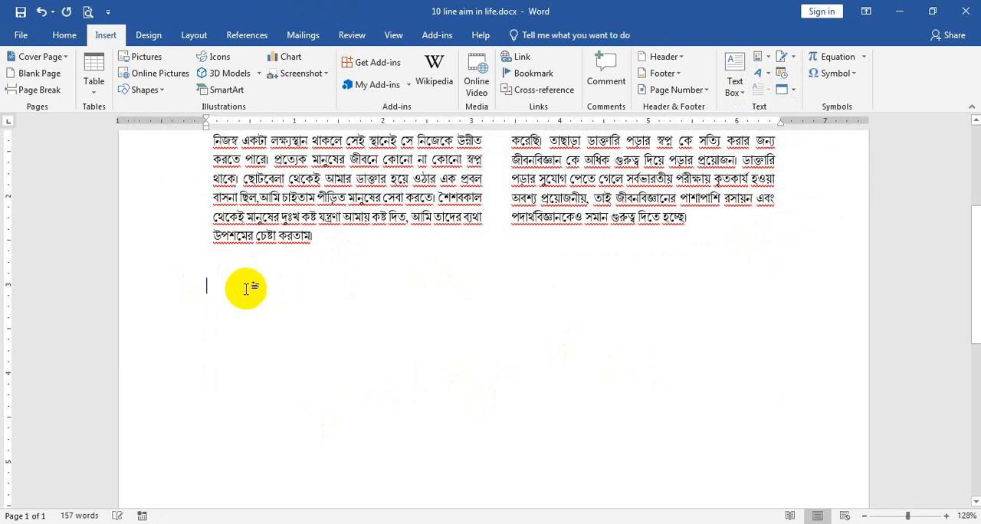
{"action": "scroll", "coordinate": [291, 288], "scroll_direction": "up", "scroll_amount": 2}
{"action": "key", "text": "BackSpace"}
{"action": "left_click_drag", "start_coordinate": [292, 264], "coordinate": [263, 127]}
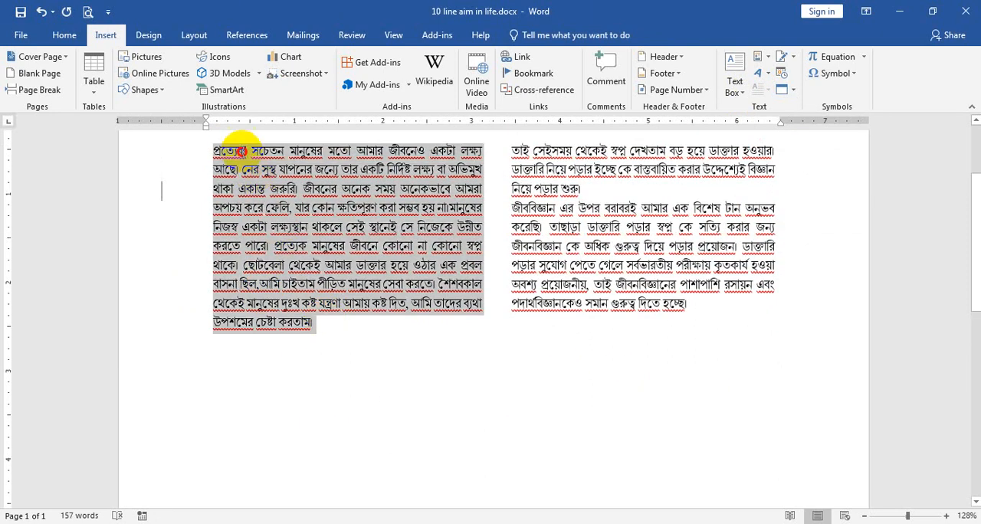
{"action": "left_click", "coordinate": [303, 169]}
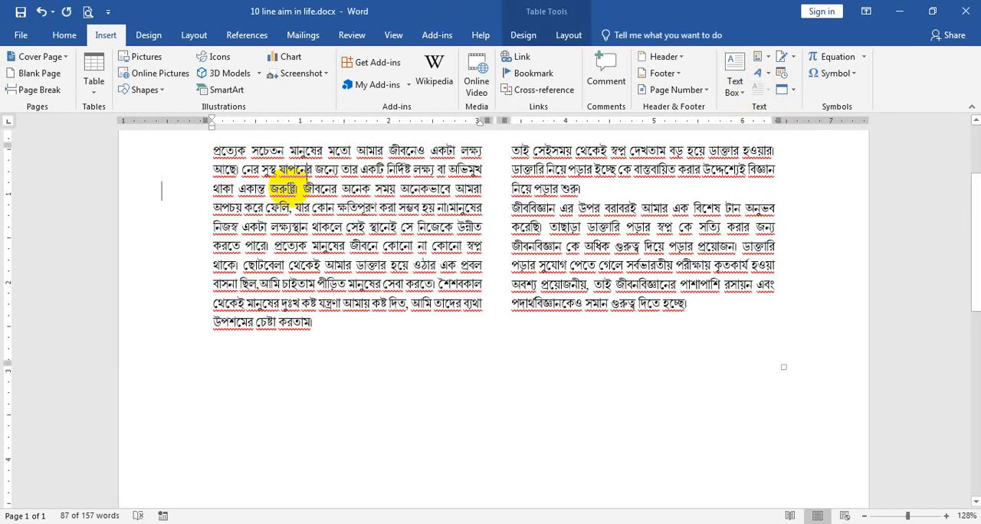
Enlarge the first letter "প্র" of the paragraph in the table's first text cell to 48 pt
{"action": "scroll", "coordinate": [237, 160], "scroll_direction": "up", "scroll_amount": 9, "text": "ctrl"}
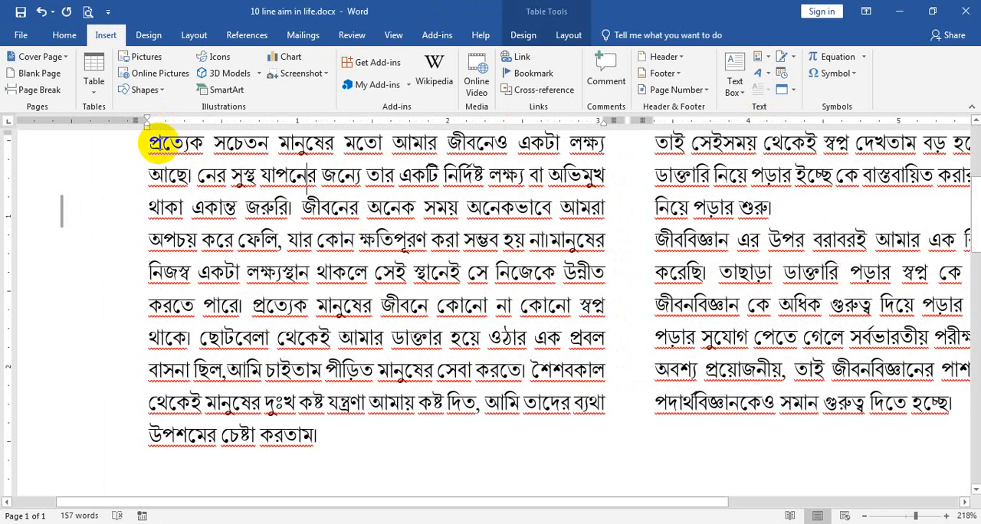
{"action": "left_click_drag", "start_coordinate": [158, 142], "coordinate": [146, 140]}
{"action": "left_click", "coordinate": [57, 37]}
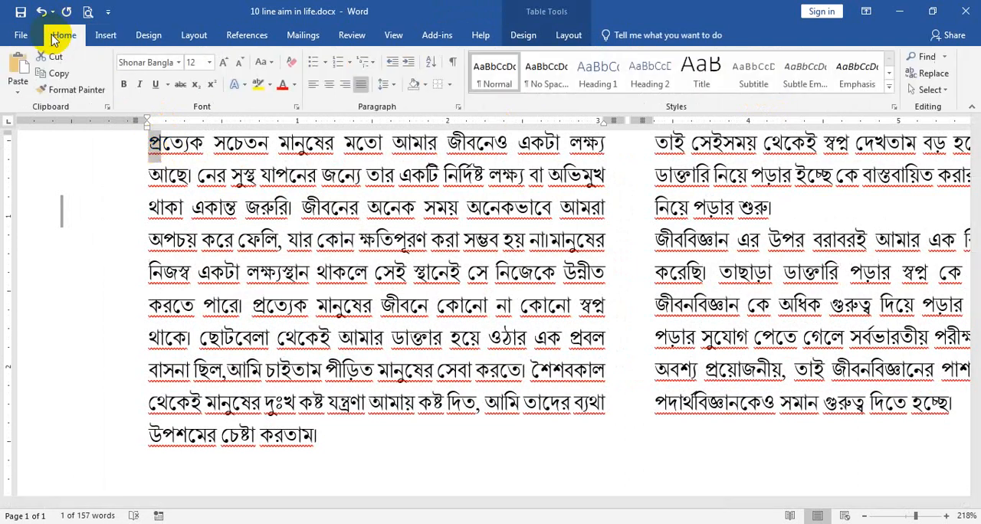
{"action": "left_click", "coordinate": [224, 64]}
{"action": "left_click", "coordinate": [223, 64]}
{"action": "left_click", "coordinate": [224, 63]}
{"action": "left_click", "coordinate": [224, 64]}
{"action": "left_click", "coordinate": [224, 64]}
{"action": "left_click", "coordinate": [224, 64]}
{"action": "left_click", "coordinate": [224, 63]}
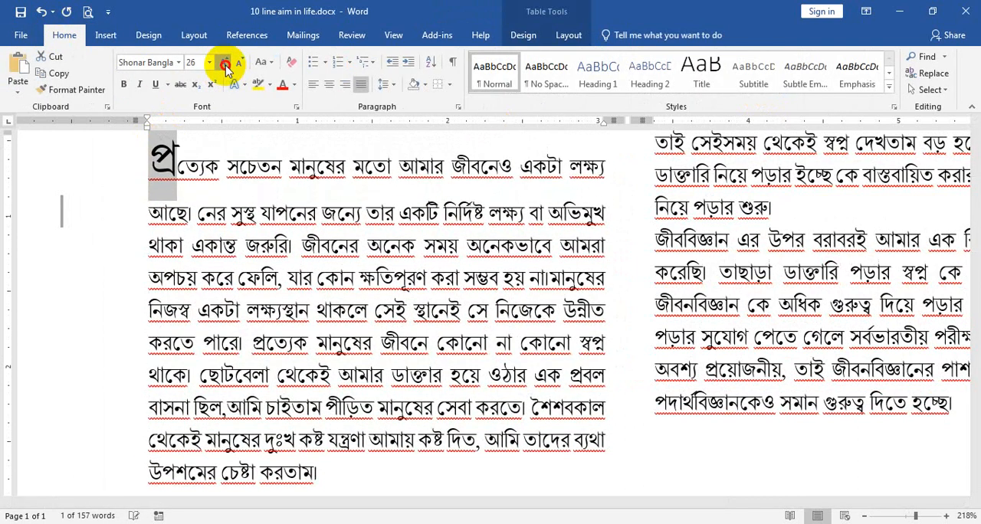
{"action": "left_click", "coordinate": [224, 64]}
{"action": "left_click", "coordinate": [224, 64]}
{"action": "left_click", "coordinate": [224, 63]}
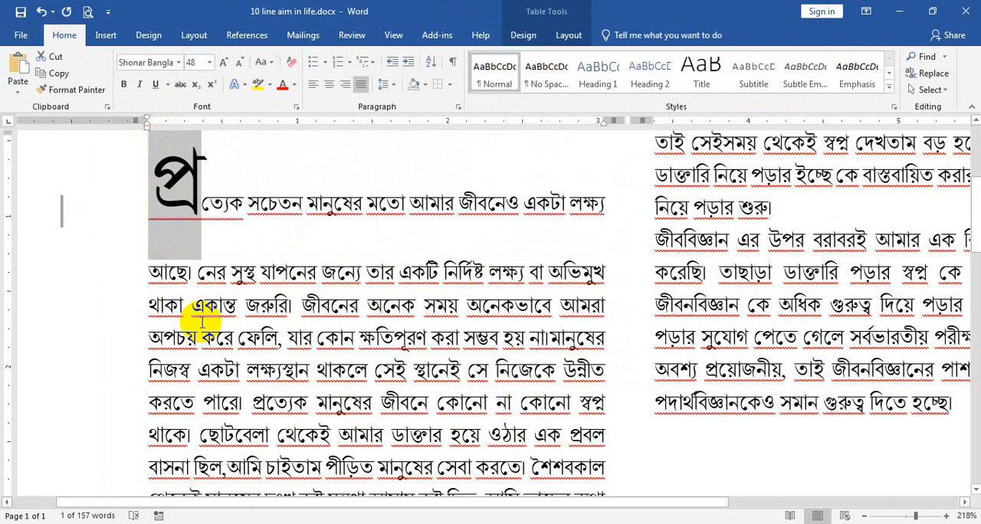
Reduce the selected first letter "প্র" to 12 pt
{"action": "key", "text": "ctrl+shift+comma"}
{"action": "key", "text": "ctrl+shift+comma"}
{"action": "key", "text": "ctrl+shift+comma"}
{"action": "key", "text": "ctrl+shift+comma"}
{"action": "key", "text": "ctrl+shift+comma"}
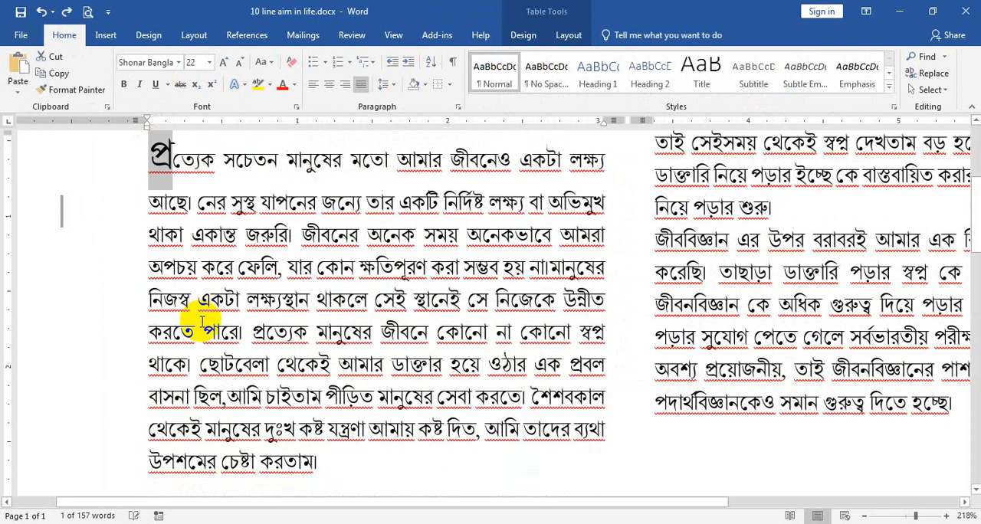
{"action": "key", "text": "ctrl+shift+comma"}
{"action": "key", "text": "ctrl+shift+comma"}
{"action": "key", "text": "ctrl+shift+comma"}
{"action": "key", "text": "ctrl+shift+comma"}
{"action": "key", "text": "ctrl+shift+comma"}
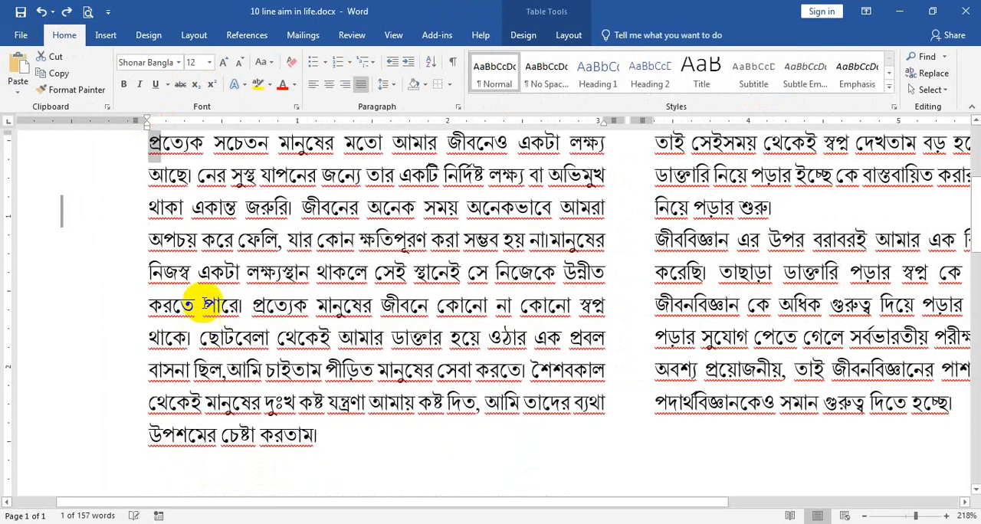
Increase the font size of the selected first letter "প্র" to 26 pt
{"action": "left_click", "coordinate": [224, 62]}
{"action": "left_click", "coordinate": [224, 62]}
{"action": "left_click", "coordinate": [223, 62]}
{"action": "left_click", "coordinate": [224, 62]}
{"action": "left_click", "coordinate": [224, 62]}
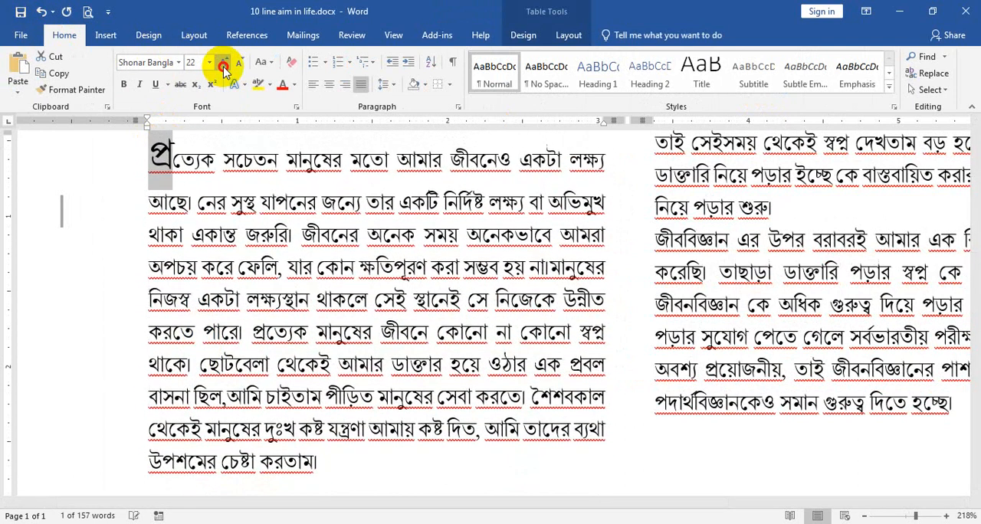
{"action": "left_click", "coordinate": [223, 63]}
{"action": "left_click", "coordinate": [223, 64]}
Enlarge the first letter "তা" of the second text cell to imitate a drop cap like the first cell's letter
{"action": "scroll", "coordinate": [685, 339], "scroll_direction": "up", "scroll_amount": 2}
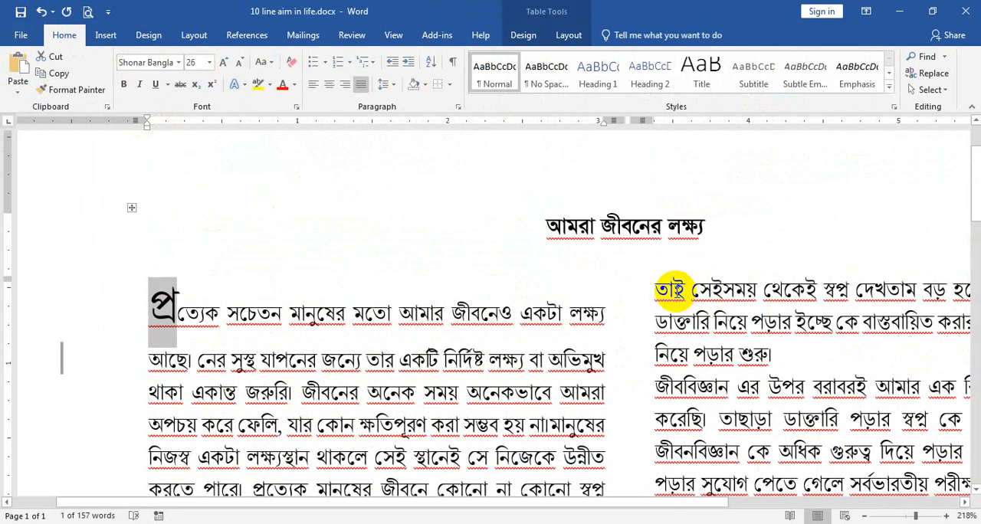
{"action": "left_click", "coordinate": [619, 280]}
{"action": "left_click", "coordinate": [672, 291]}
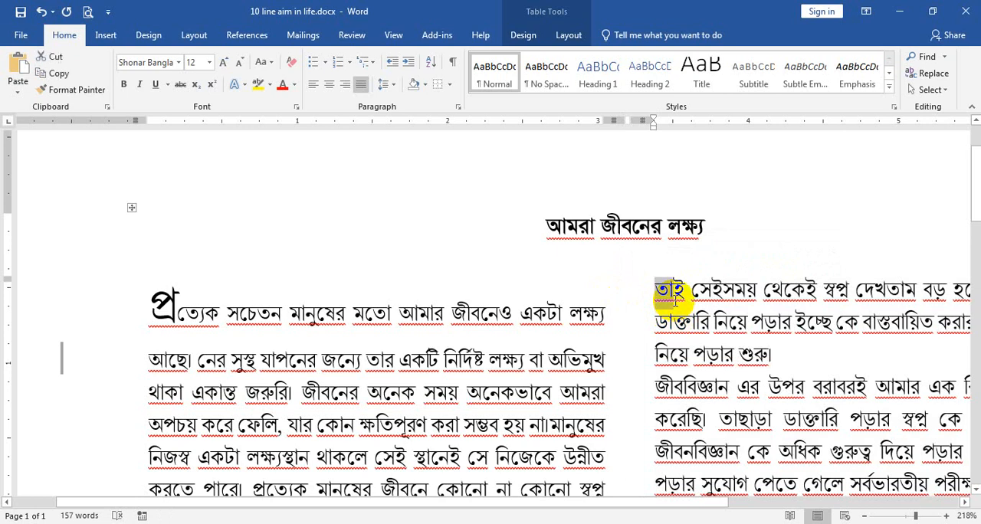
{"action": "left_click", "coordinate": [223, 62]}
{"action": "left_click", "coordinate": [223, 62]}
{"action": "left_click", "coordinate": [223, 62]}
{"action": "left_click", "coordinate": [223, 62]}
{"action": "left_click", "coordinate": [223, 62]}
{"action": "left_click", "coordinate": [423, 226]}
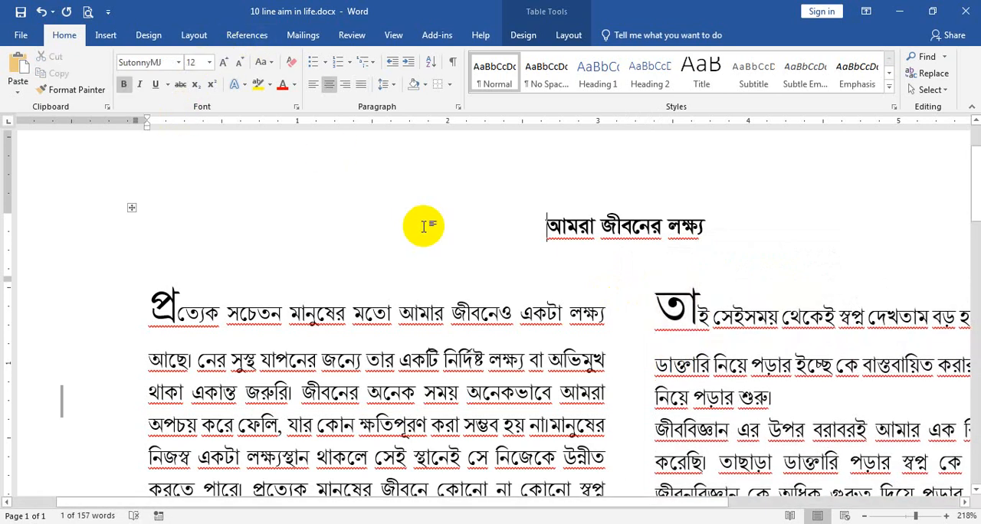
Correct the first word of the table's title to "আমার"
{"action": "scroll", "coordinate": [502, 290], "scroll_direction": "down", "scroll_amount": 5}
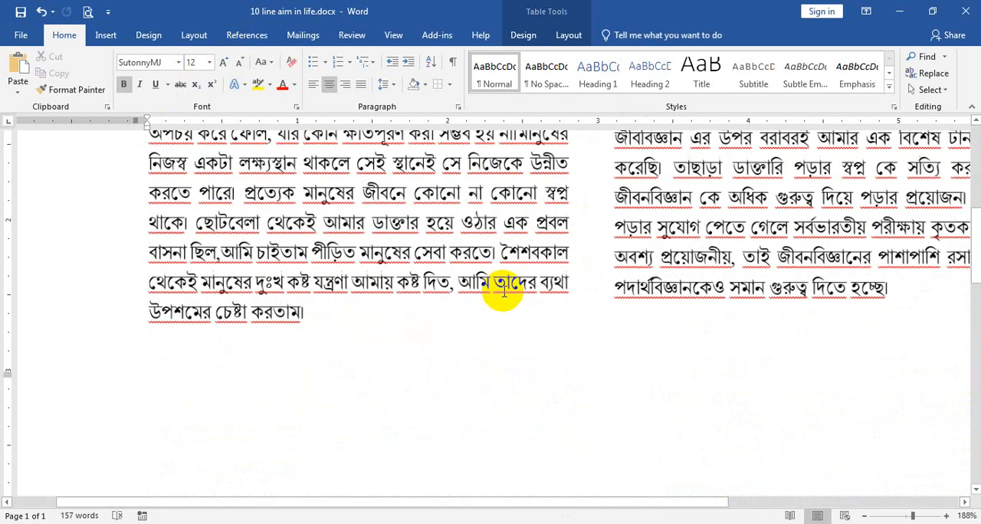
{"action": "scroll", "coordinate": [504, 291], "scroll_direction": "down", "scroll_amount": 5, "text": "ctrl"}
{"action": "scroll", "coordinate": [504, 291], "scroll_direction": "down", "scroll_amount": 2, "text": "ctrl"}
{"action": "scroll", "coordinate": [505, 291], "scroll_direction": "up", "scroll_amount": 5}
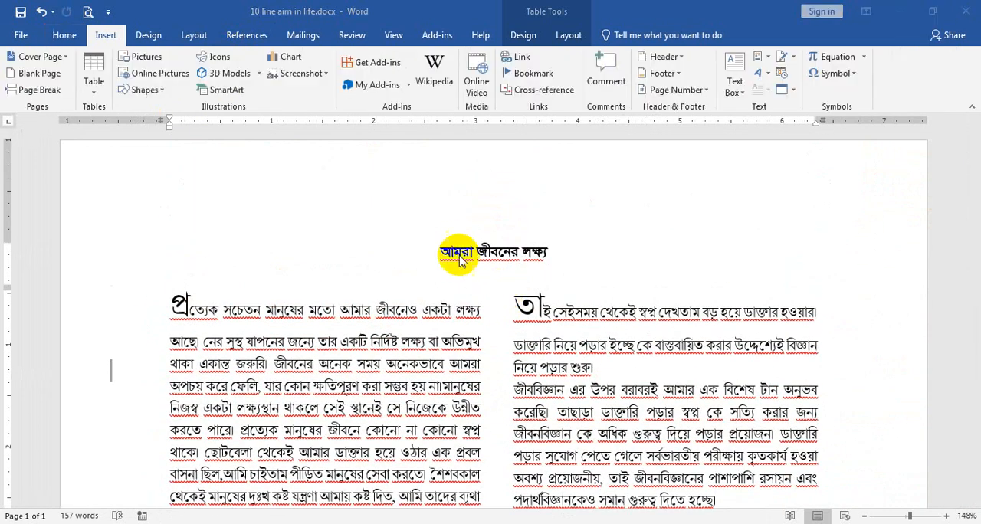
{"action": "double_click", "coordinate": [460, 258]}
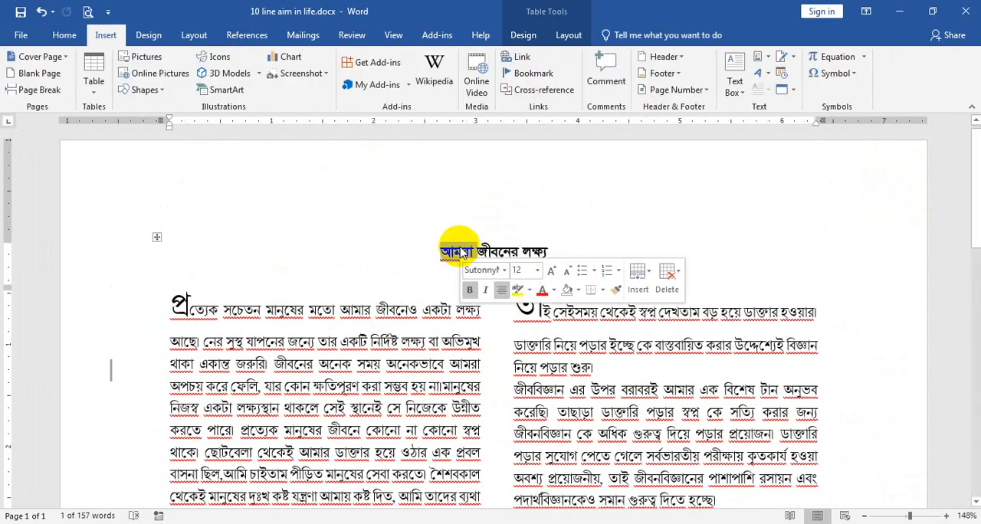
{"action": "type", "text": "অ"}
{"action": "type", "text": "মরা"}
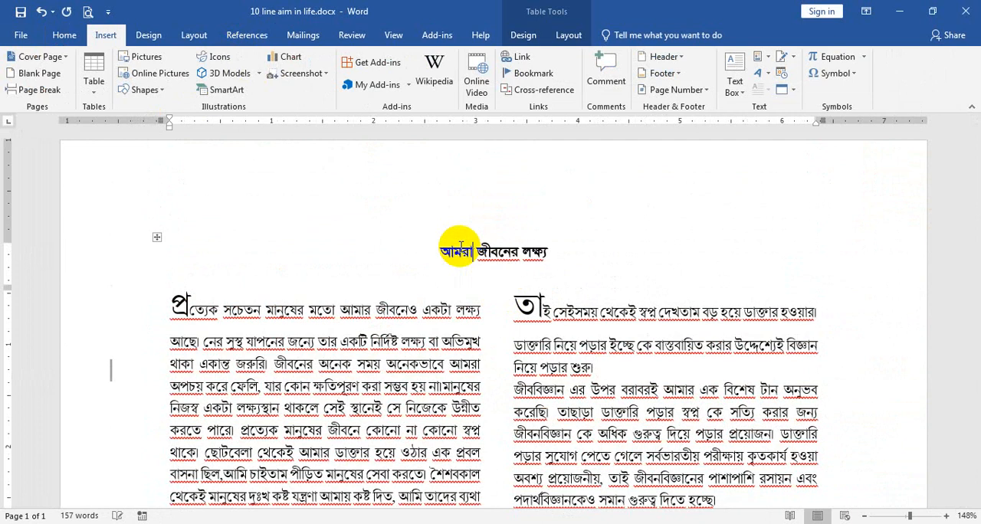
{"action": "key", "text": "BackSpace"}
{"action": "type", "text": "ার"}
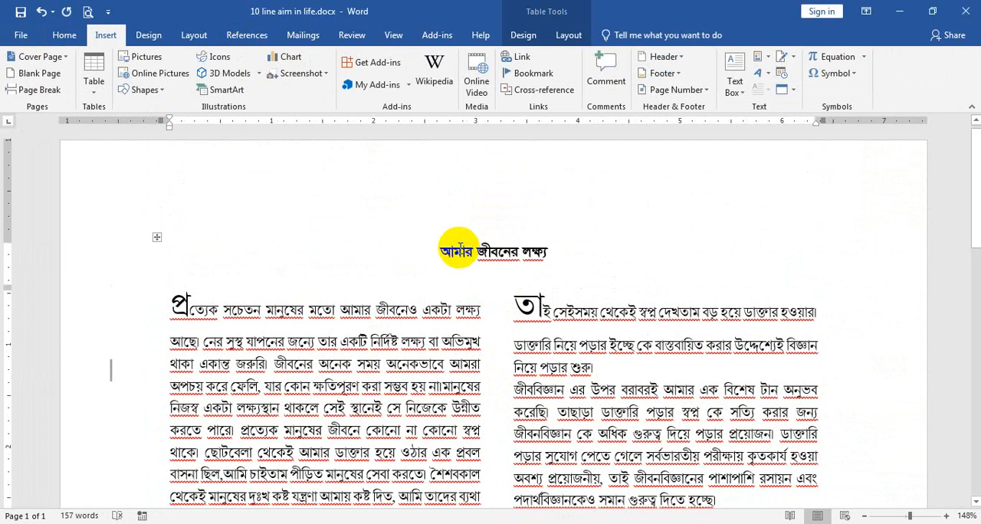
{"action": "scroll", "coordinate": [466, 406], "scroll_direction": "down", "scroll_amount": 4}
{"action": "left_click", "coordinate": [408, 345]}
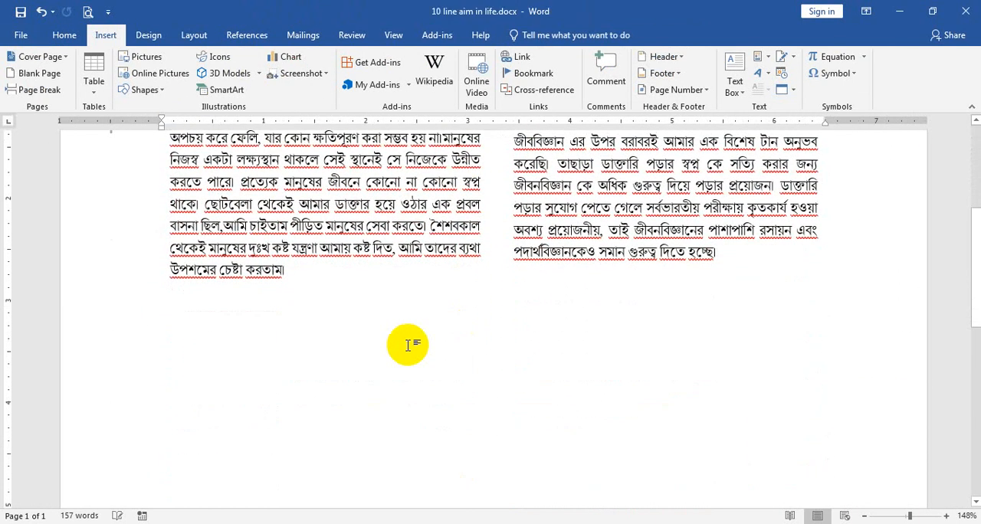
{"action": "scroll", "coordinate": [408, 345], "scroll_direction": "up", "scroll_amount": 3}
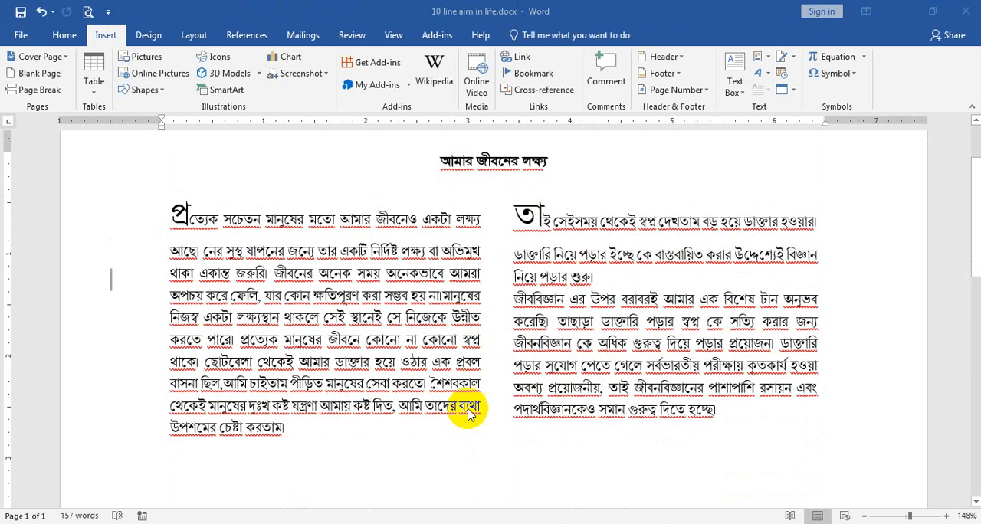
Switch to the Document1 window and add an empty line above the first paragraph
{"action": "left_click", "coordinate": [429, 502]}
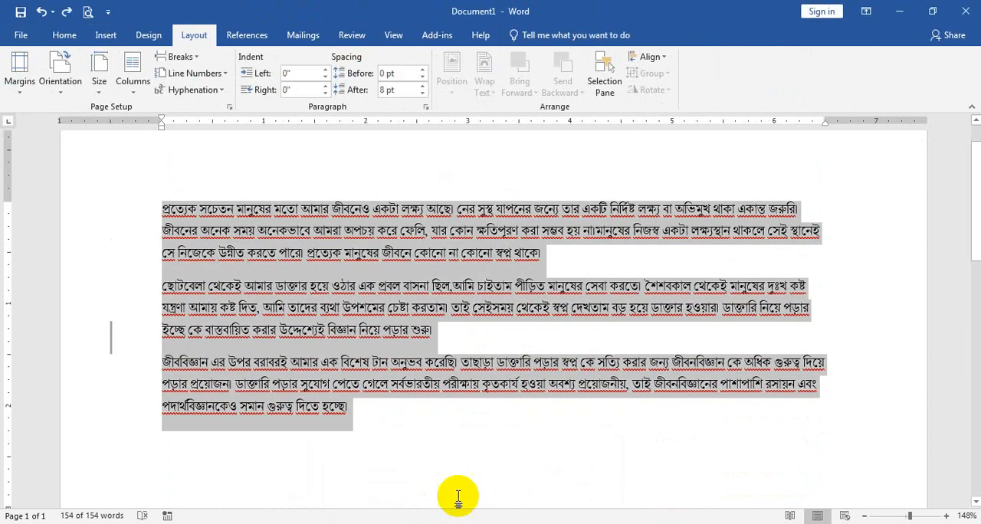
{"action": "left_click", "coordinate": [487, 386]}
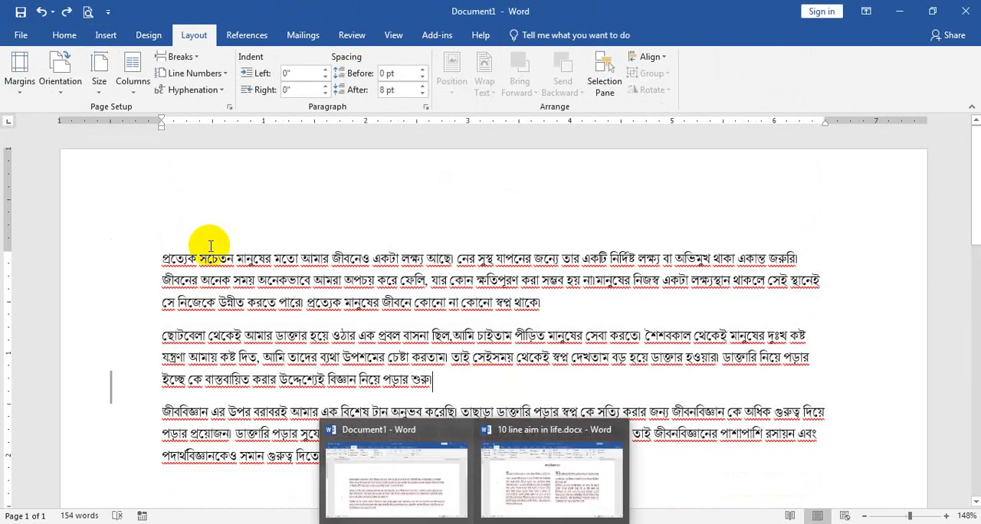
{"action": "key", "text": "Return"}
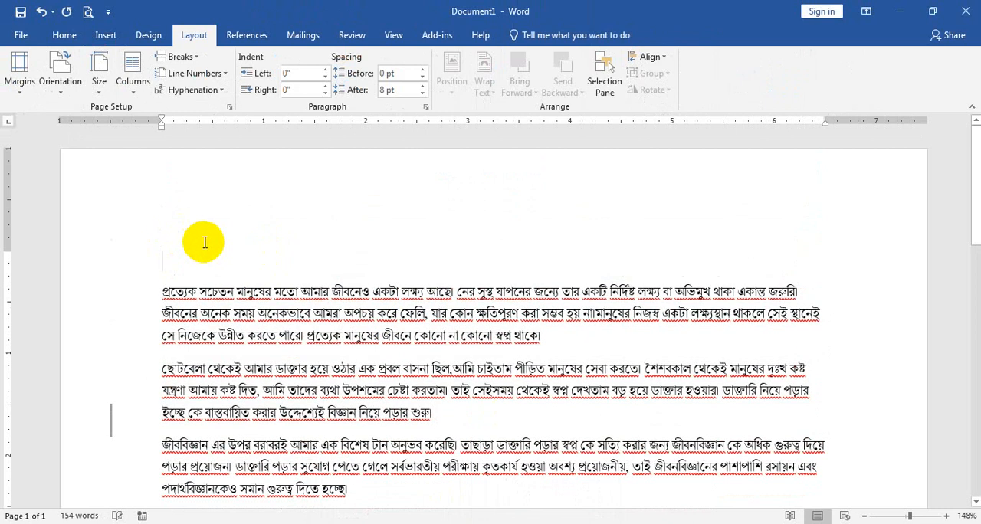
Enter the title "আমার জীবনের লক্ষ্য" in the empty line above the text, without any stray trial characters
{"action": "type", "text": "Av"}
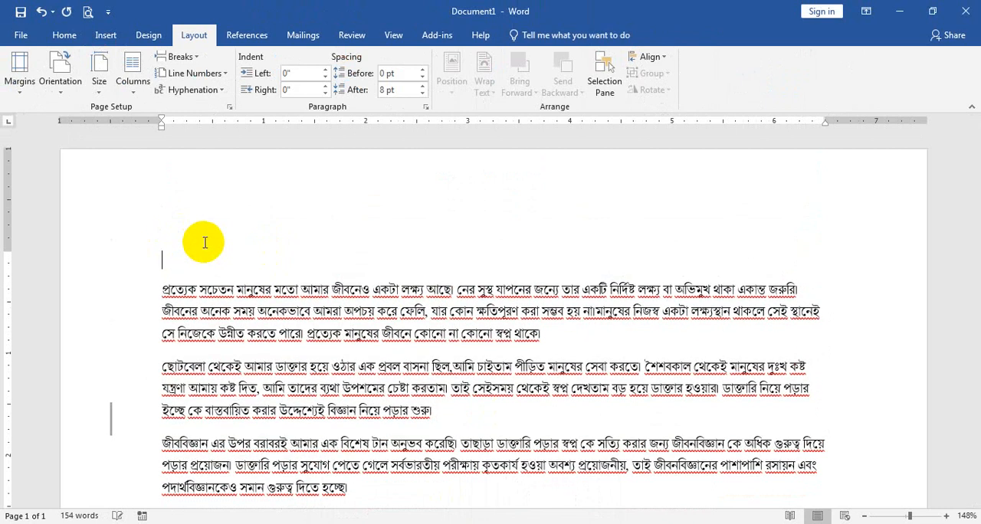
{"action": "key", "text": "alt+g"}
{"action": "key", "text": "Escape"}
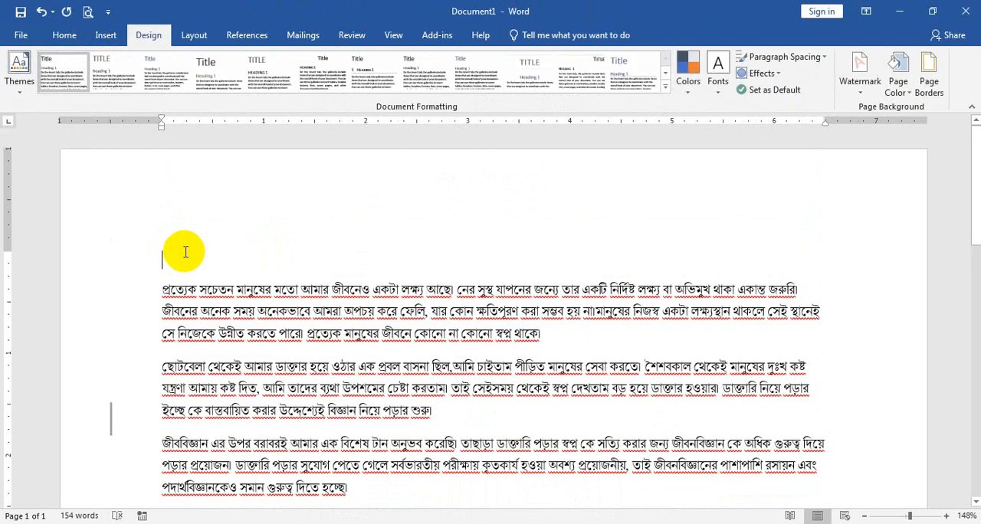
{"action": "key", "text": "ctrl+alt+s"}
{"action": "type", "text": "মভ"}
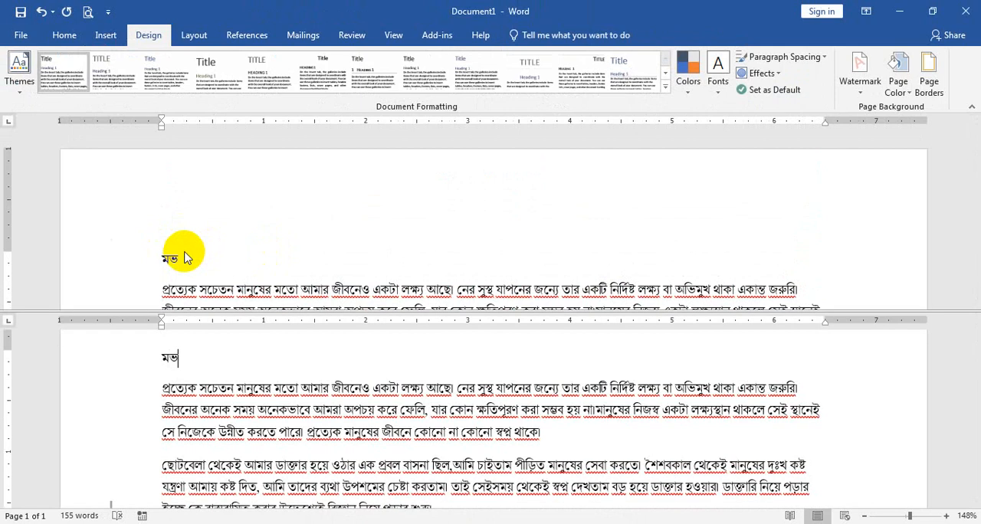
{"action": "key", "text": "ctrl+alt+s"}
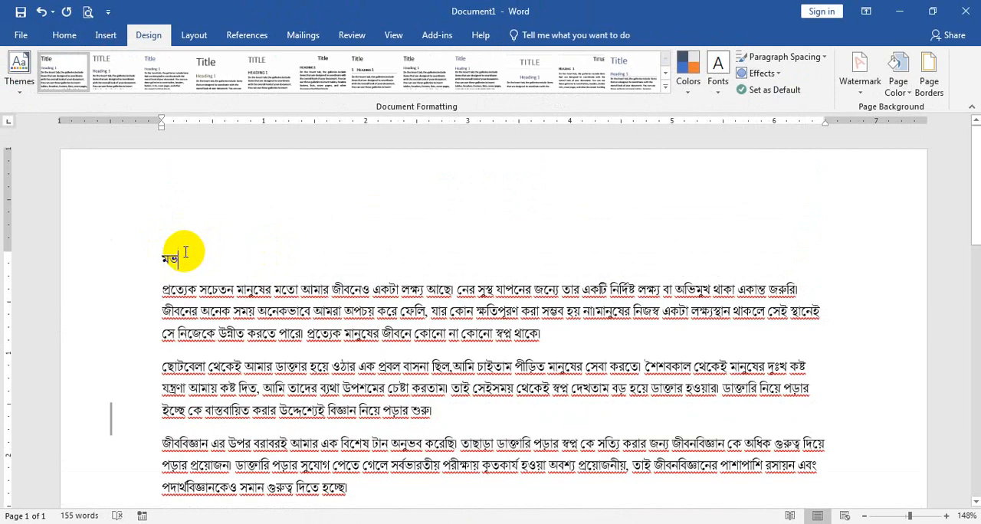
{"action": "key", "text": "BackSpace"}
{"action": "key", "text": "BackSpace"}
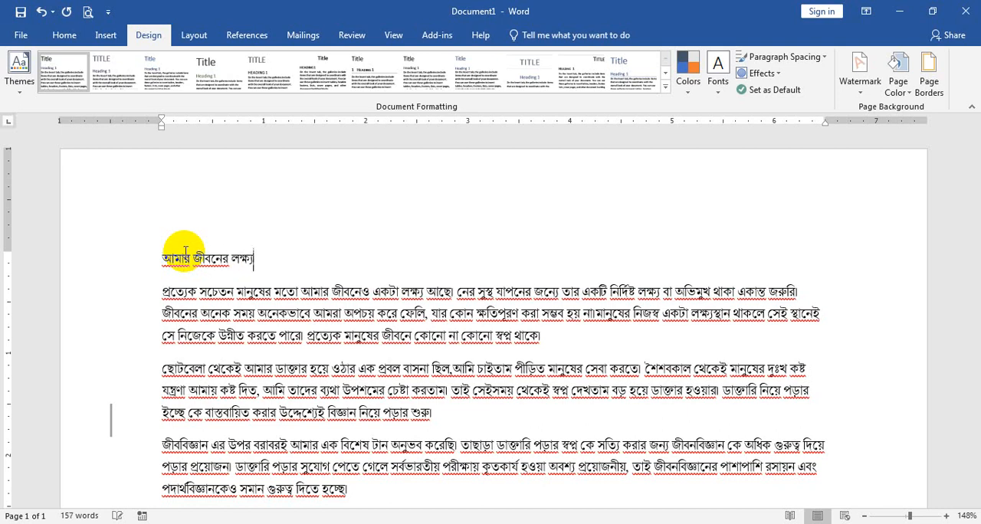
Center the title, make it bold, and increase its font size by two increments
{"action": "left_click", "coordinate": [4, 257]}
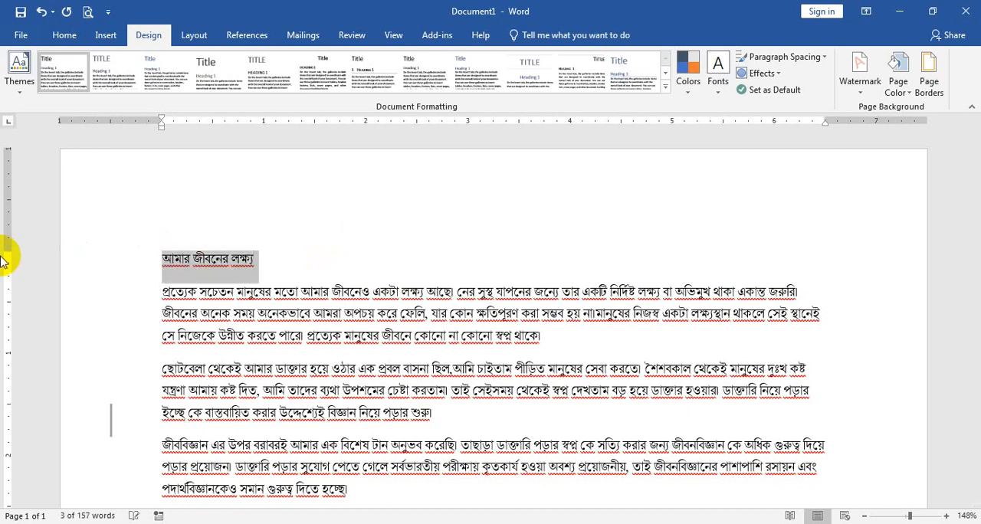
{"action": "key", "text": "ctrl+e"}
{"action": "key", "text": "ctrl+b"}
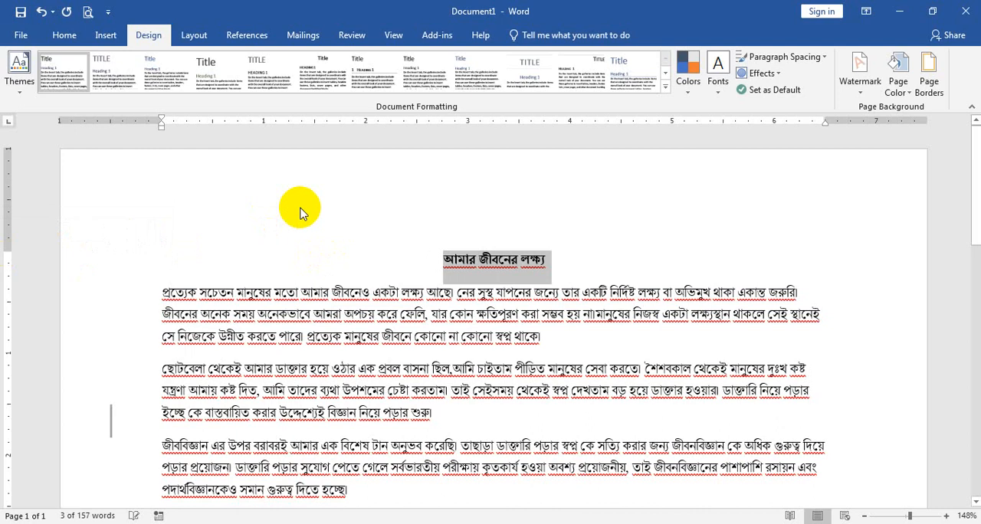
{"action": "key", "text": "ctrl+shift+period"}
{"action": "key", "text": "ctrl+shift+period"}
Lay out the three body paragraphs below the title in two columns and justify them
{"action": "scroll", "coordinate": [532, 404], "scroll_direction": "down", "scroll_amount": 1}
{"action": "left_click_drag", "start_coordinate": [374, 460], "coordinate": [157, 241]}
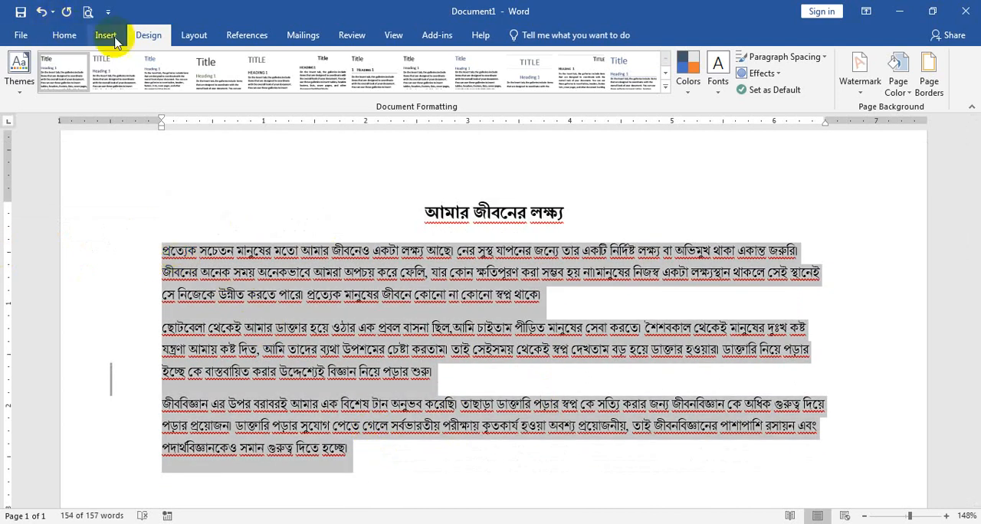
{"action": "left_click", "coordinate": [196, 36]}
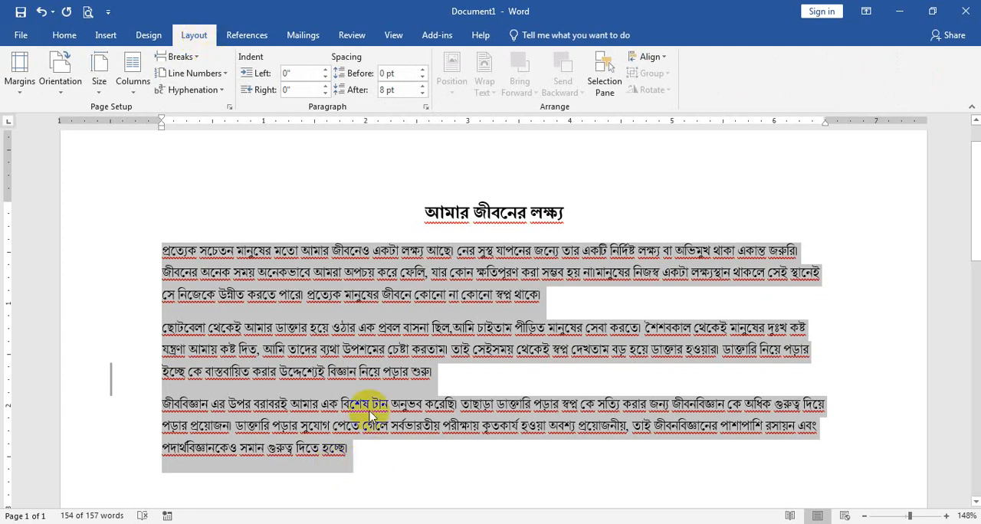
{"action": "left_click", "coordinate": [133, 83]}
{"action": "left_click", "coordinate": [149, 146]}
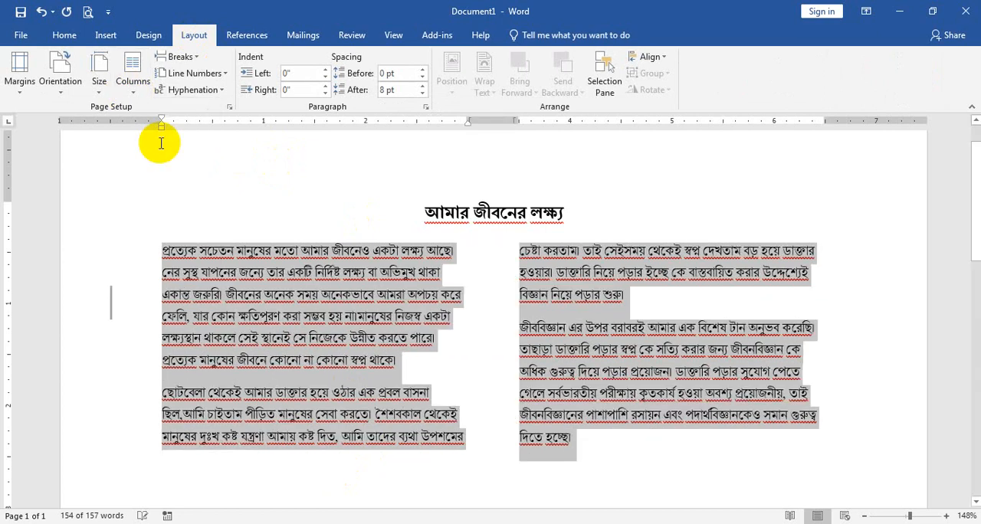
{"action": "left_click", "coordinate": [64, 35]}
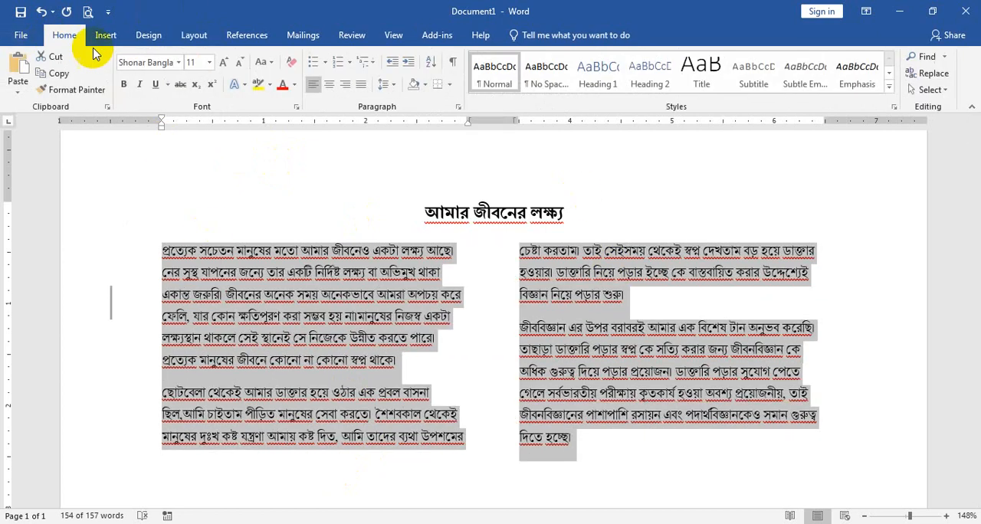
{"action": "left_click", "coordinate": [369, 88]}
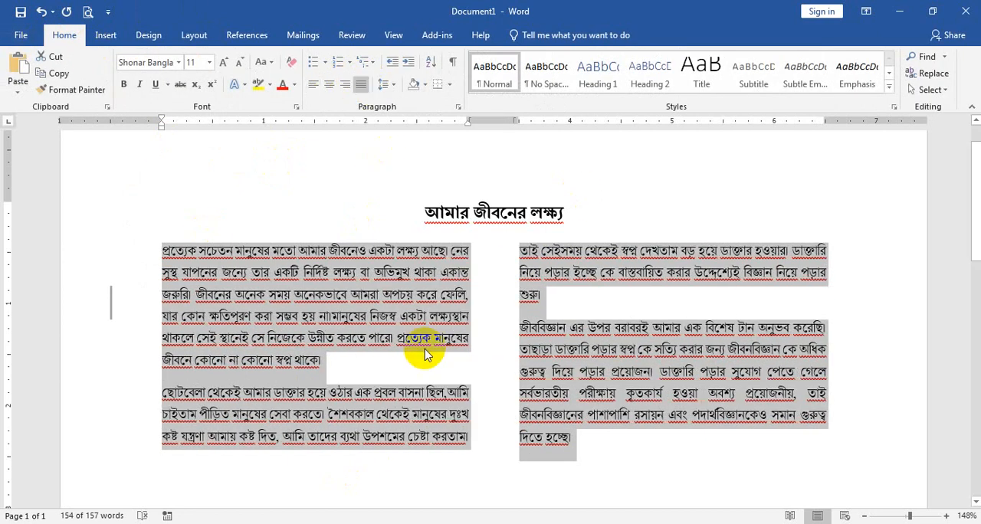
Apply a Dropped drop cap to the first letter of the body text in the first column
{"action": "left_click", "coordinate": [109, 37]}
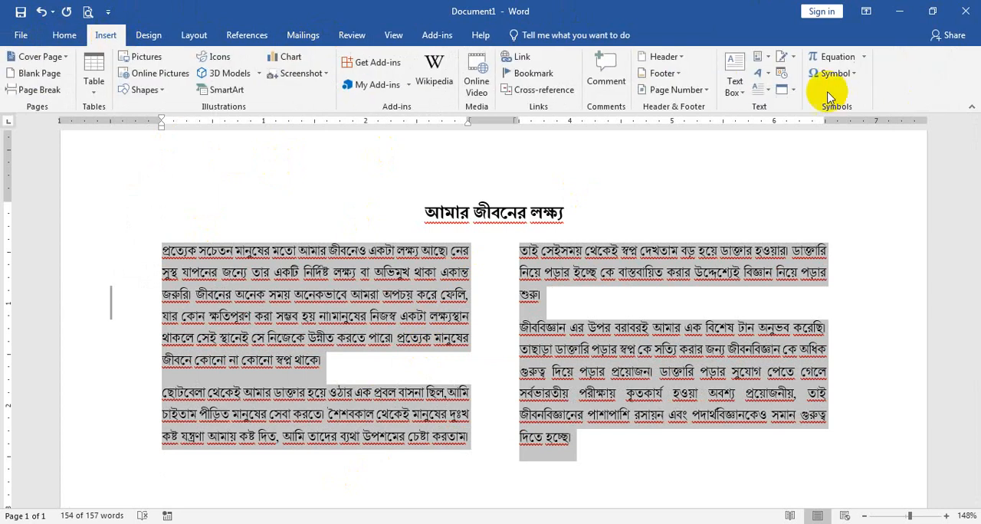
{"action": "left_click", "coordinate": [762, 88]}
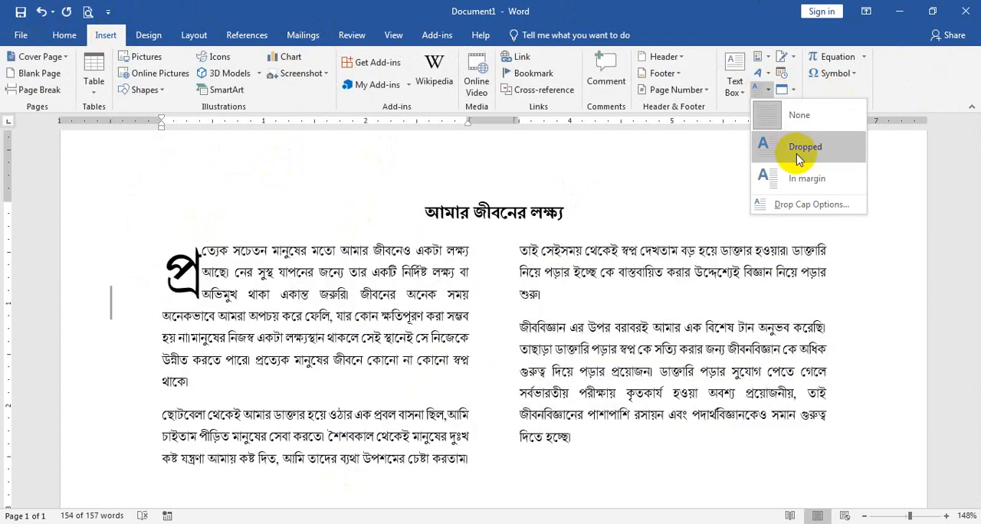
{"action": "left_click", "coordinate": [800, 157]}
{"action": "left_click", "coordinate": [627, 299]}
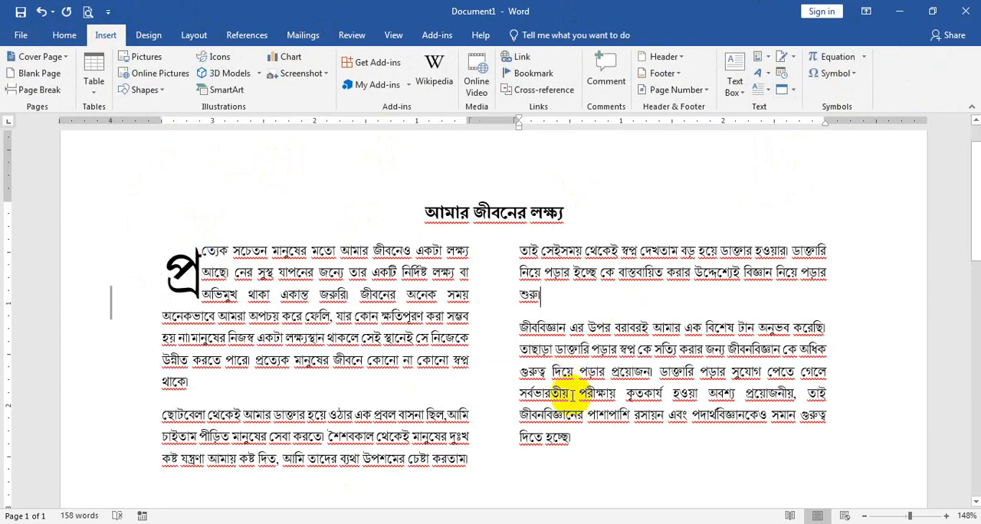
Try to add a Dropped drop cap to the text in the second column
{"action": "left_click_drag", "start_coordinate": [578, 440], "coordinate": [518, 243]}
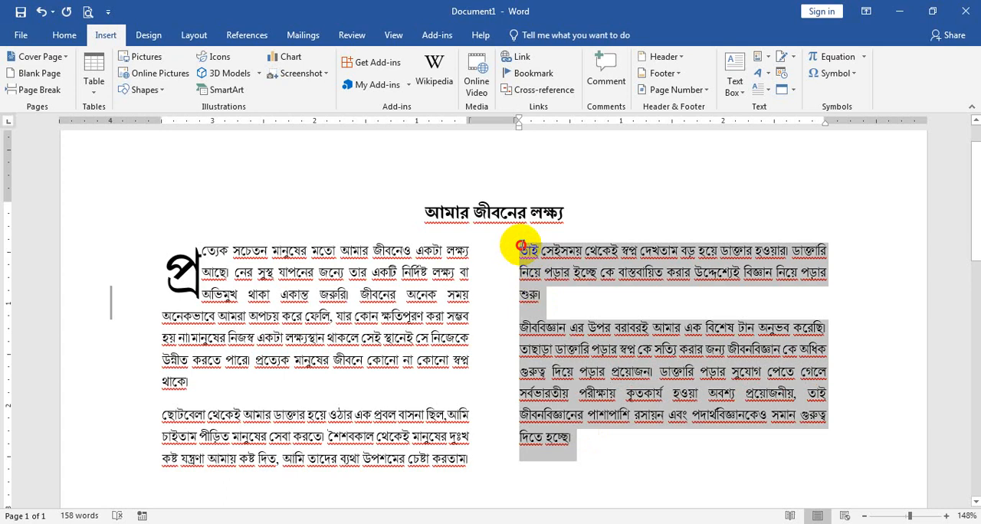
{"action": "left_click", "coordinate": [759, 88]}
{"action": "left_click", "coordinate": [788, 147]}
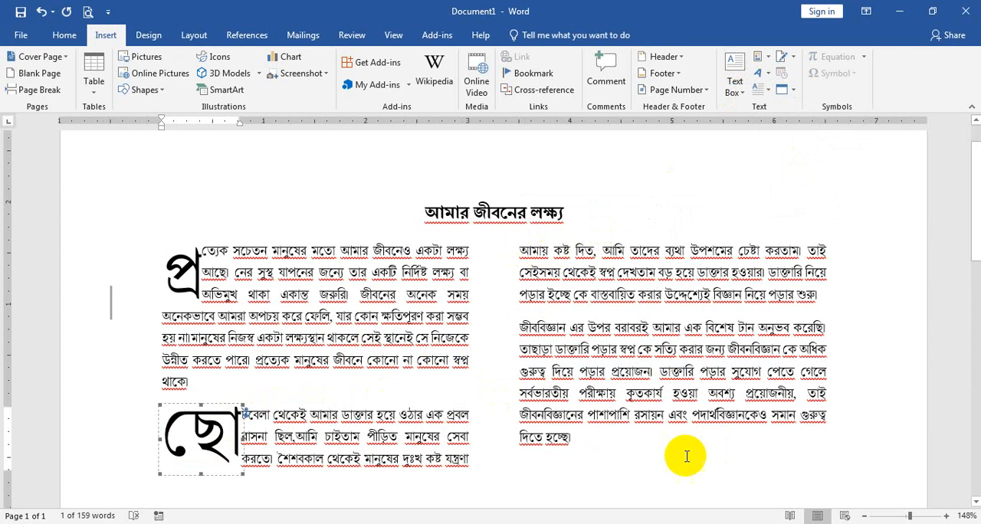
{"action": "key", "text": "ctrl+z"}
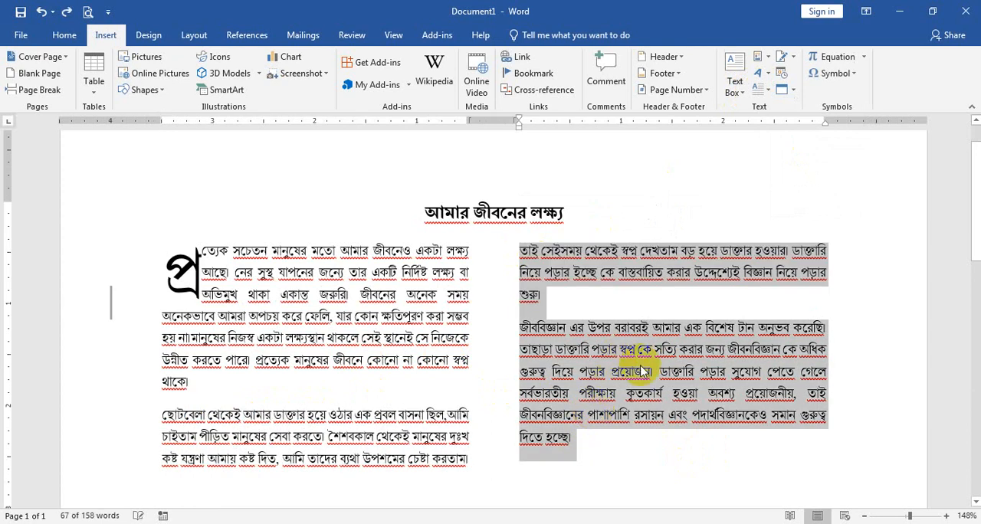
{"action": "left_click", "coordinate": [668, 420]}
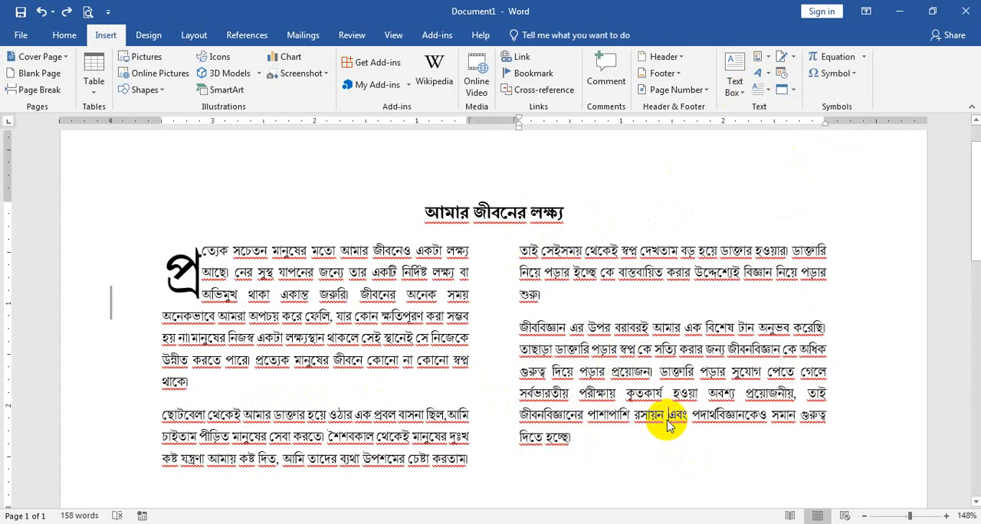
{"action": "scroll", "coordinate": [683, 364], "scroll_direction": "down", "scroll_amount": 2}
{"action": "scroll", "coordinate": [681, 364], "scroll_direction": "up", "scroll_amount": 3}
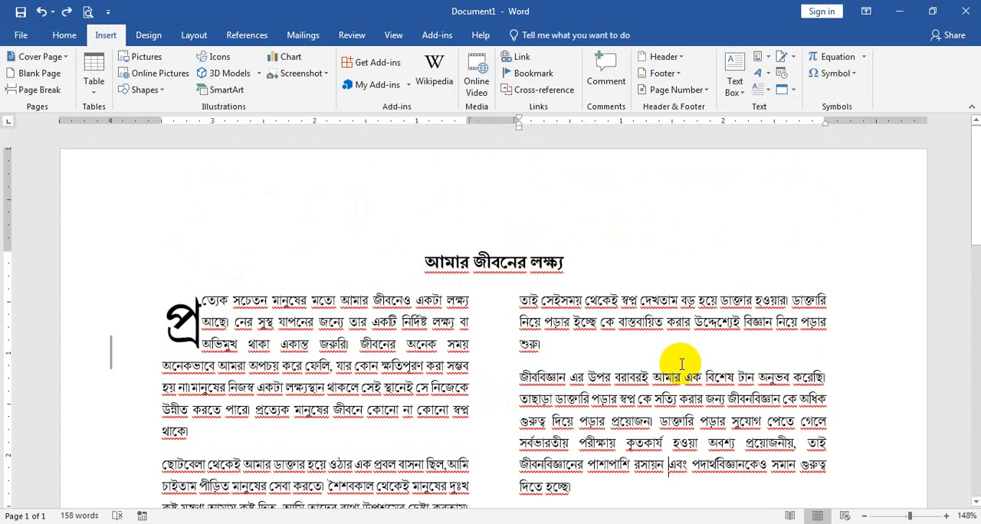